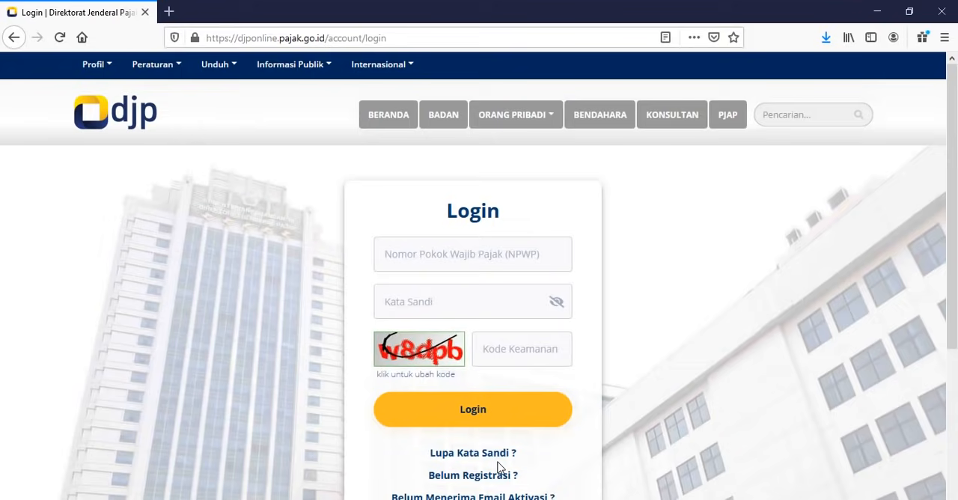
Step: Search the web for "djp online", open the DJP Online site's login page and dismiss its SMS OTP announcement
click(440, 44)
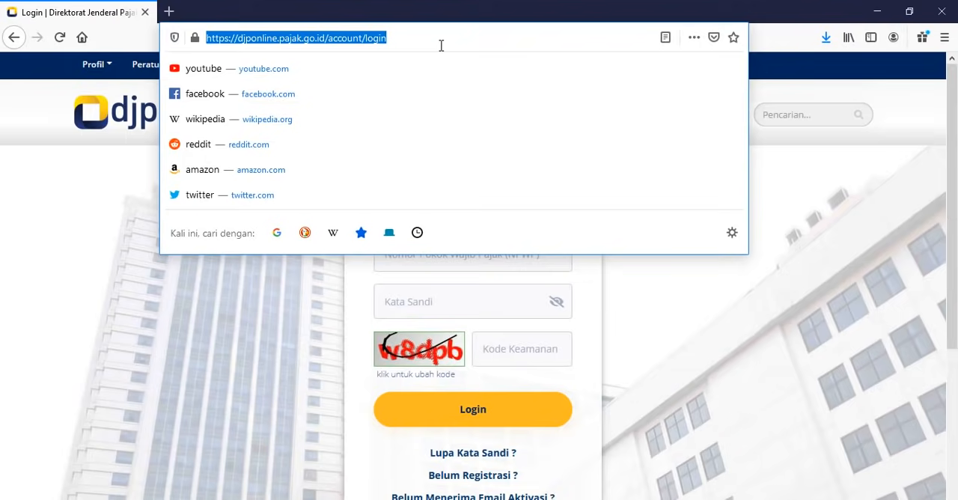
text(djp onlin)
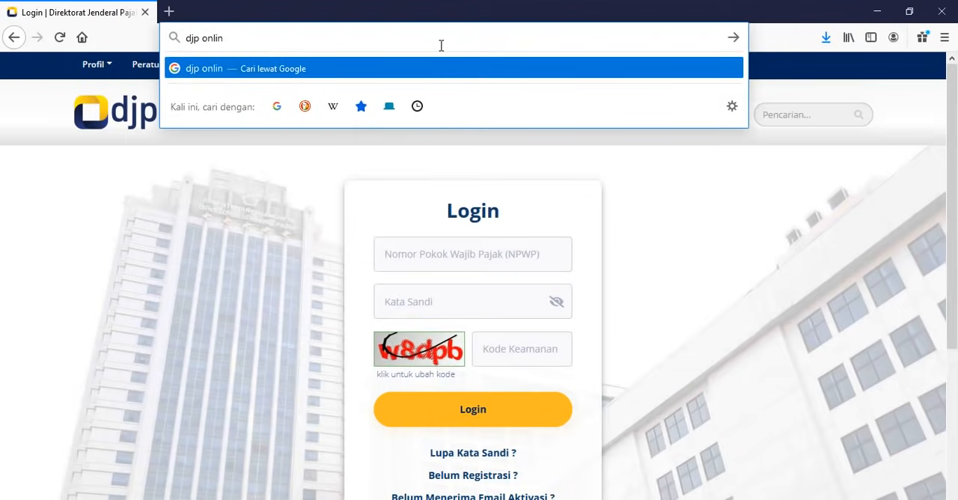
text(e)
key(Return)
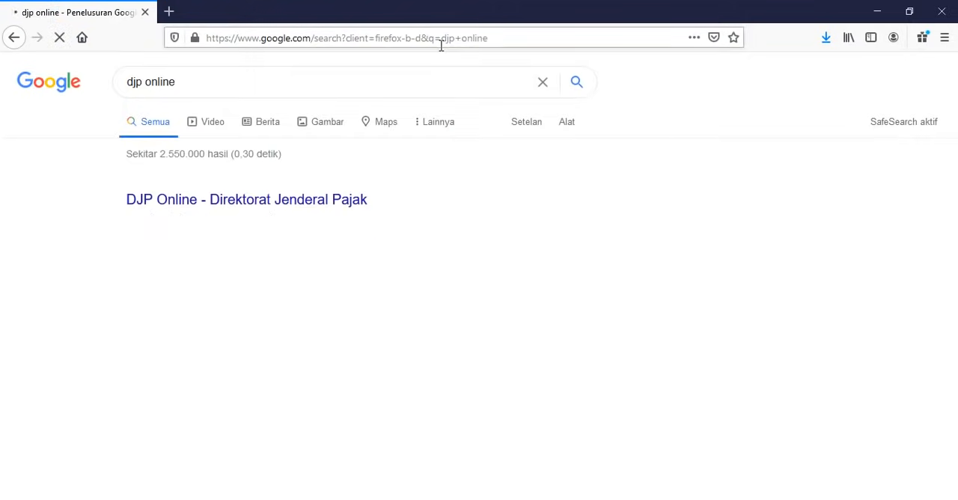
click(259, 202)
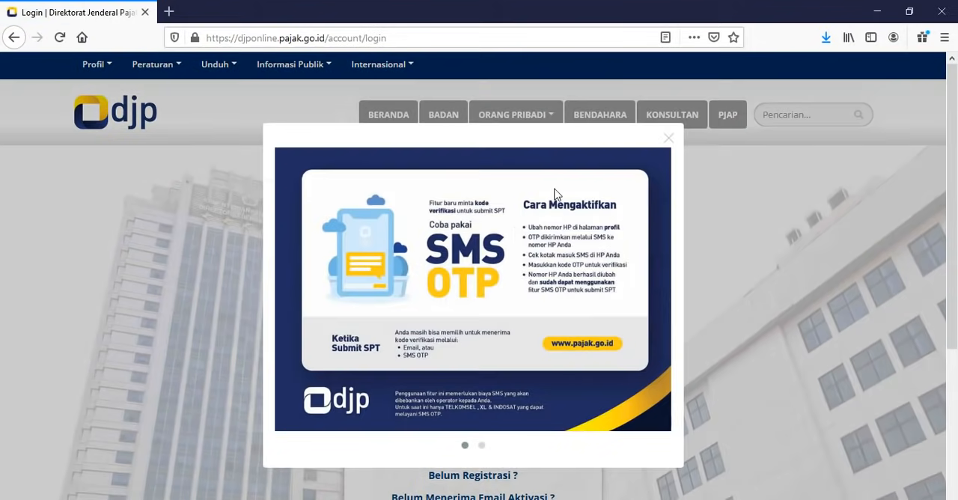
click(667, 140)
Step: Fill in the taxpayer's NPWP number and the account password on the DJP login form
click(441, 257)
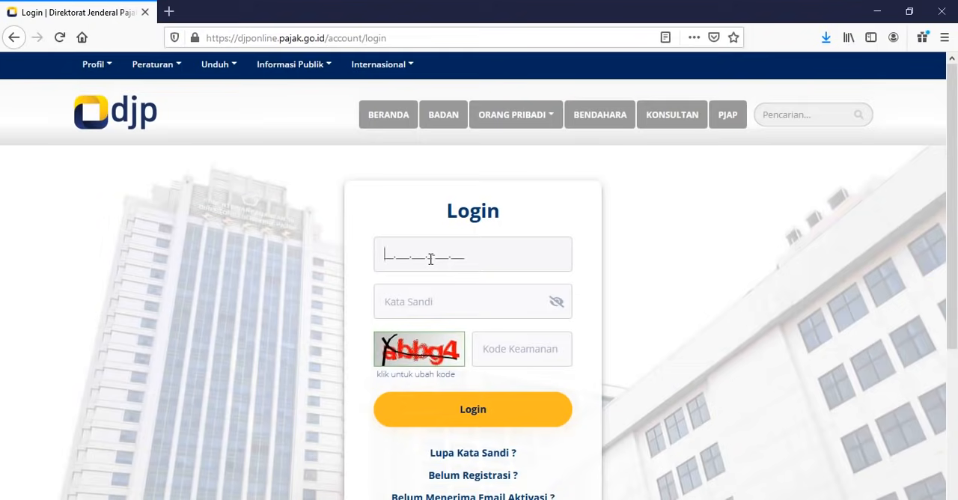
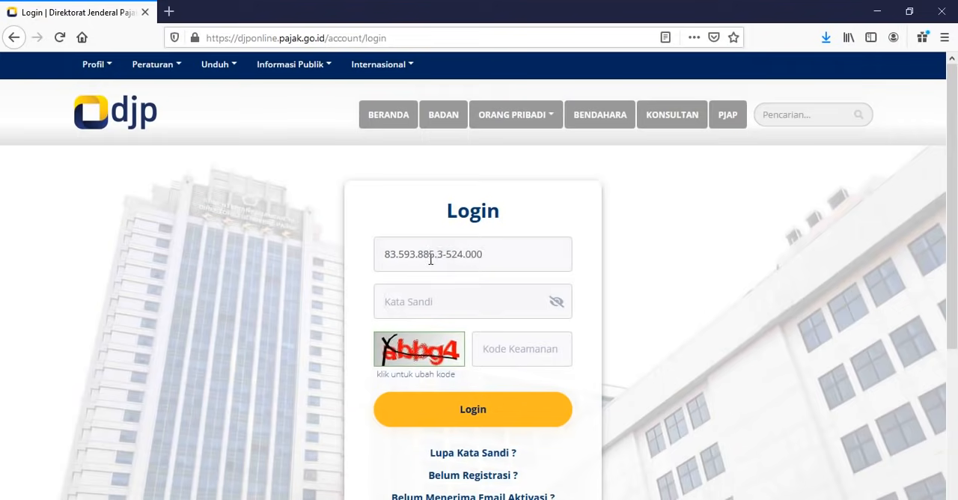
key(Tab)
text(•••••)
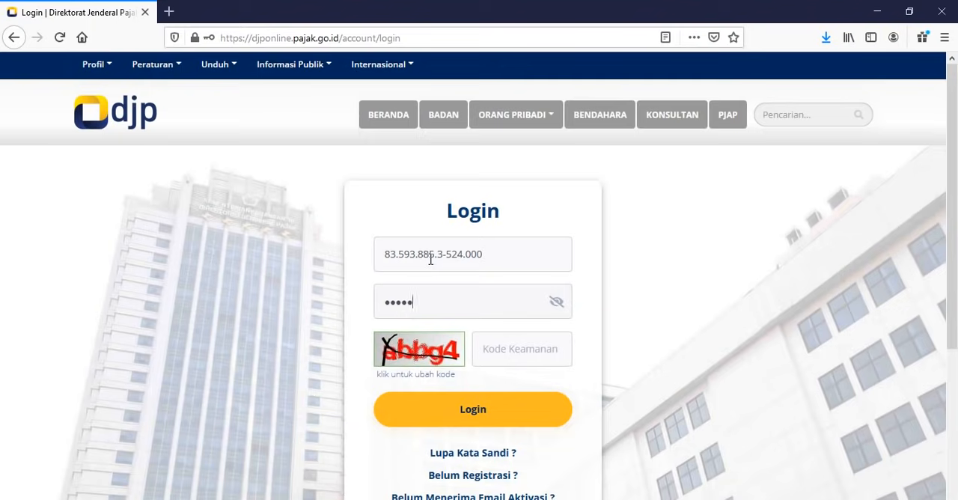
text(•••)
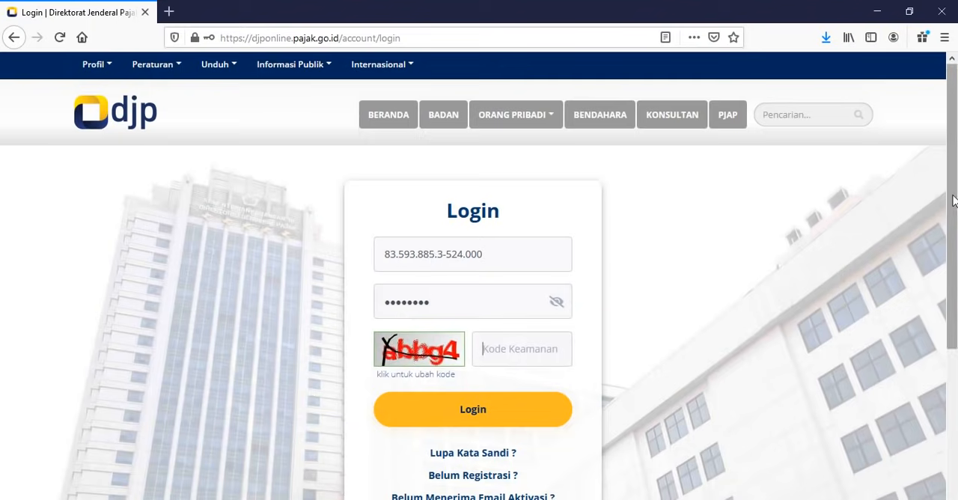
Step: Enter the security code shown in the captcha image and log in to the account
drag(953, 203, 955, 238)
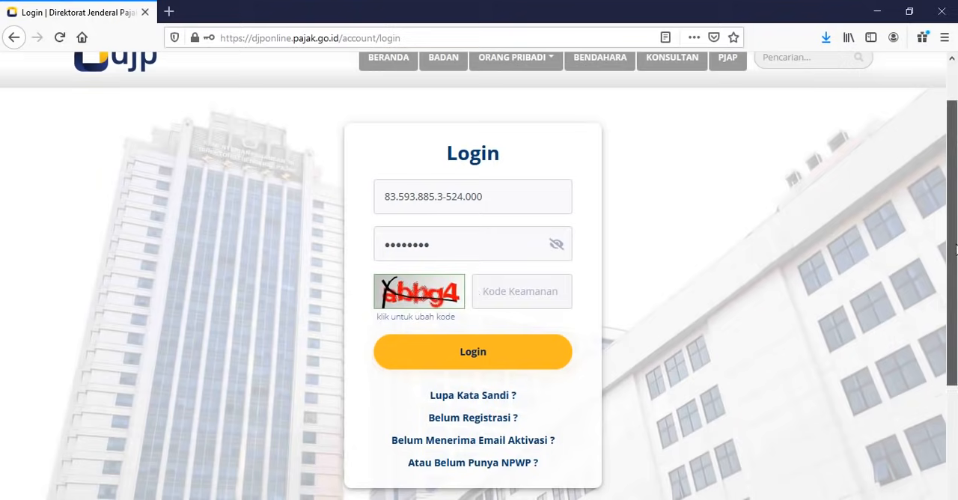
drag(955, 249, 956, 213)
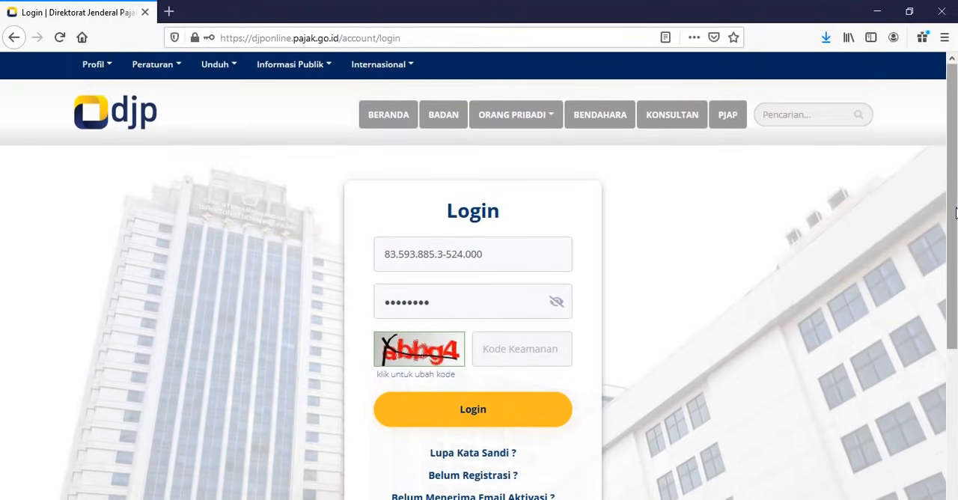
text(abbg4)
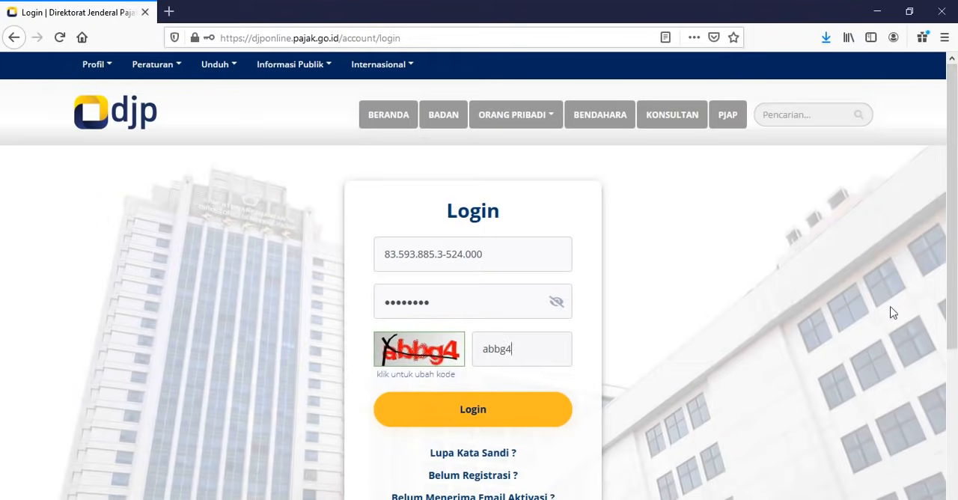
click(438, 416)
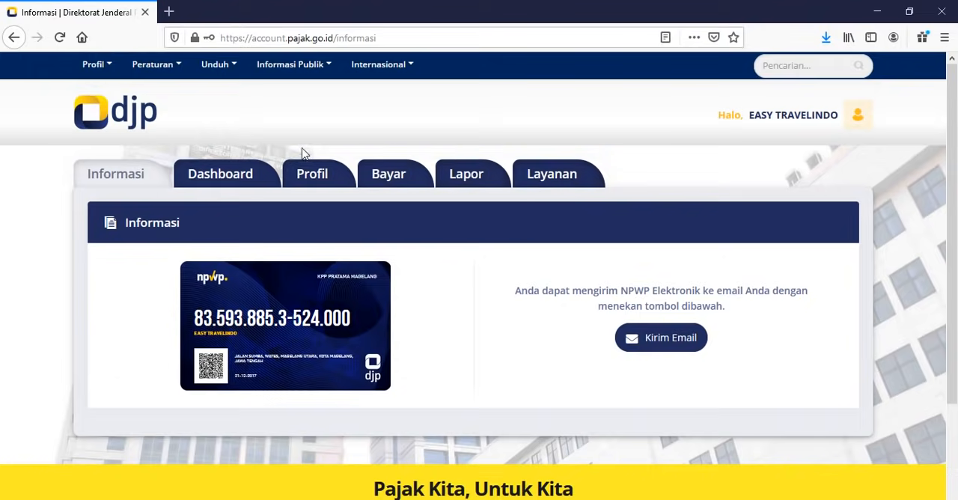
Step: Open the e-Form service from the tax reporting section and start creating a new SPT
click(463, 182)
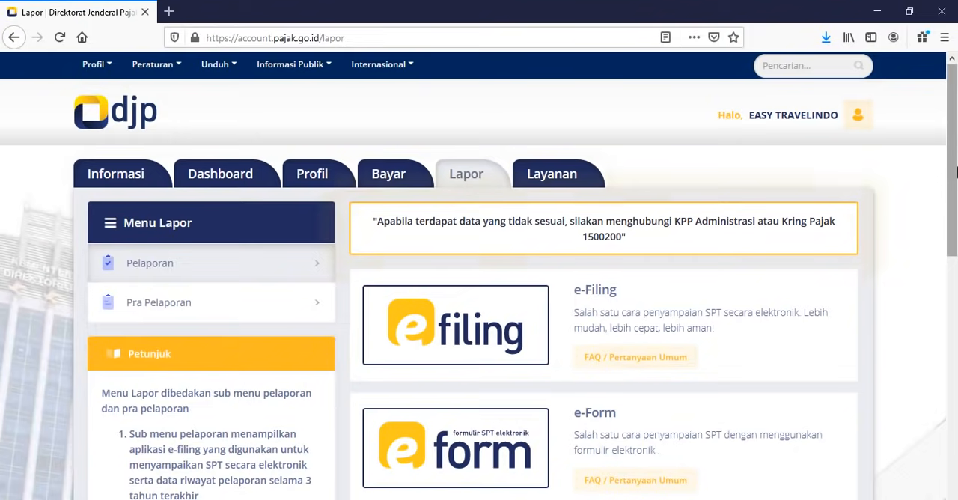
click(454, 458)
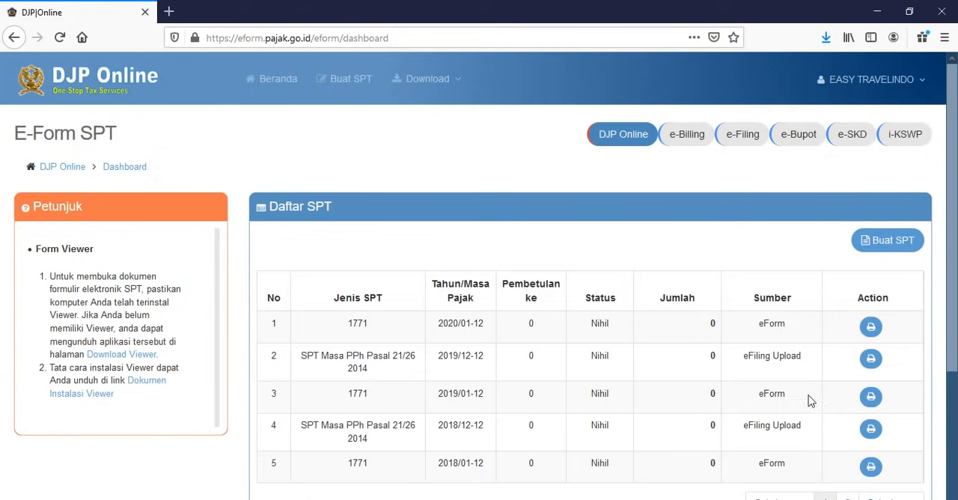
click(900, 253)
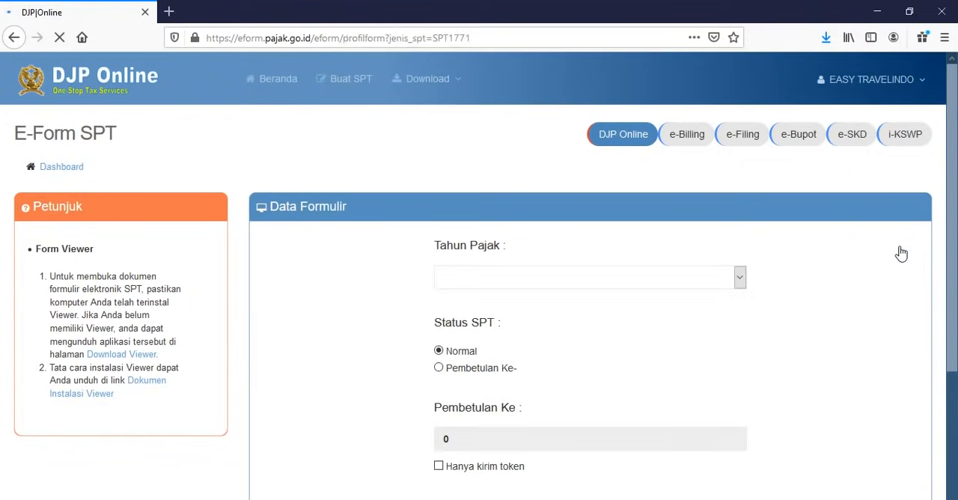
Step: Request the 1771 e-Form for tax year 2020 with status Pembetulan Ke- 1, and save the form file to the computer
click(693, 276)
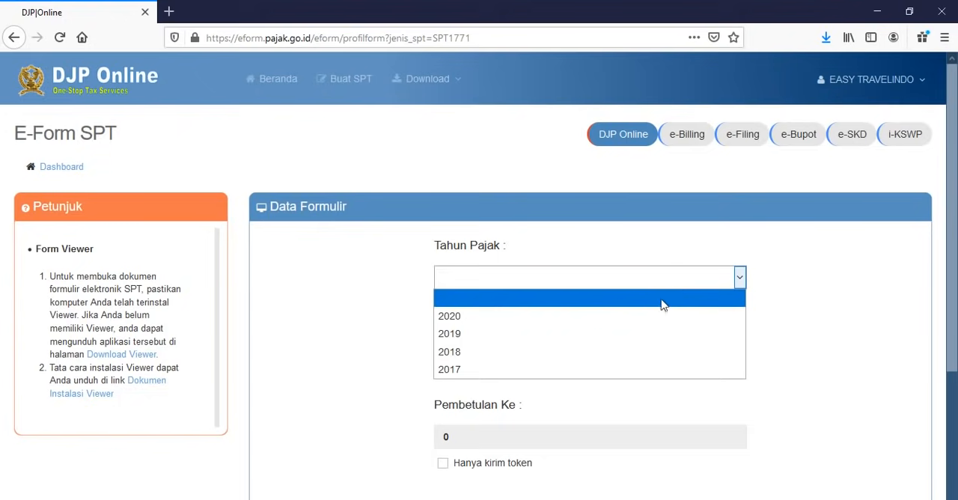
click(647, 317)
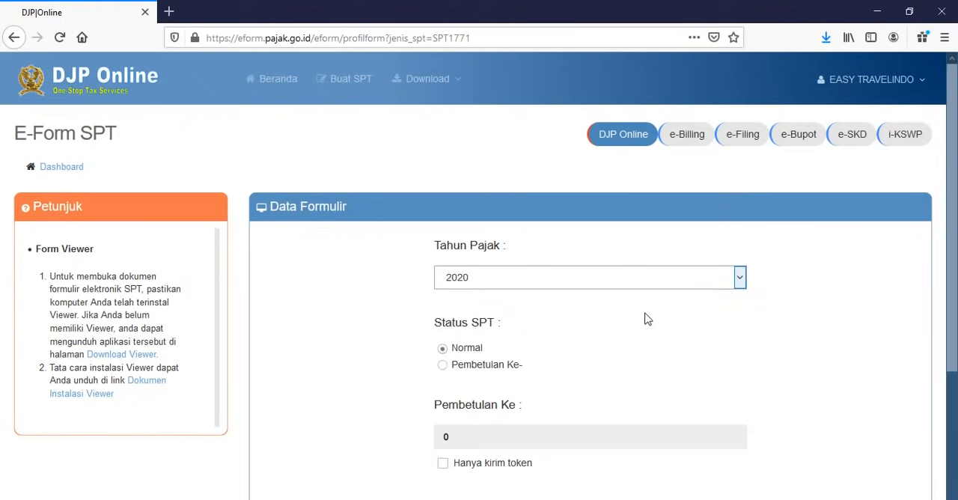
click(501, 374)
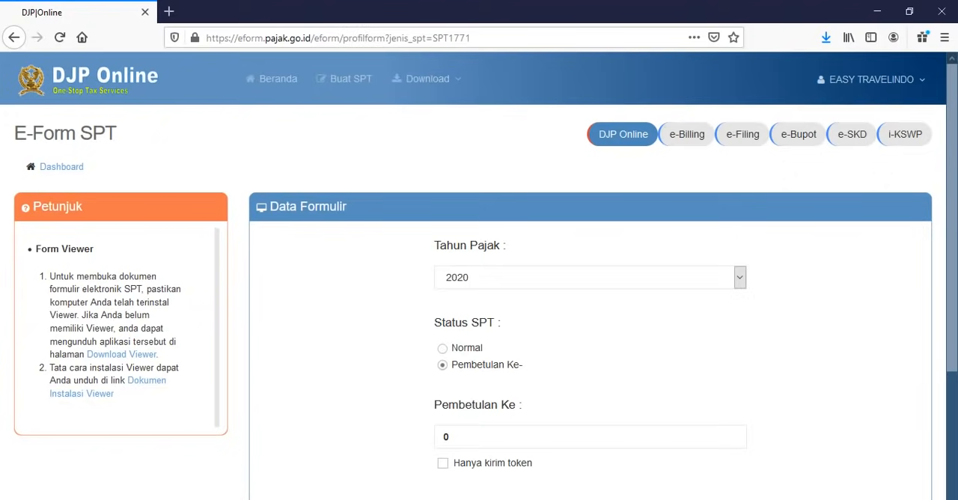
click(472, 354)
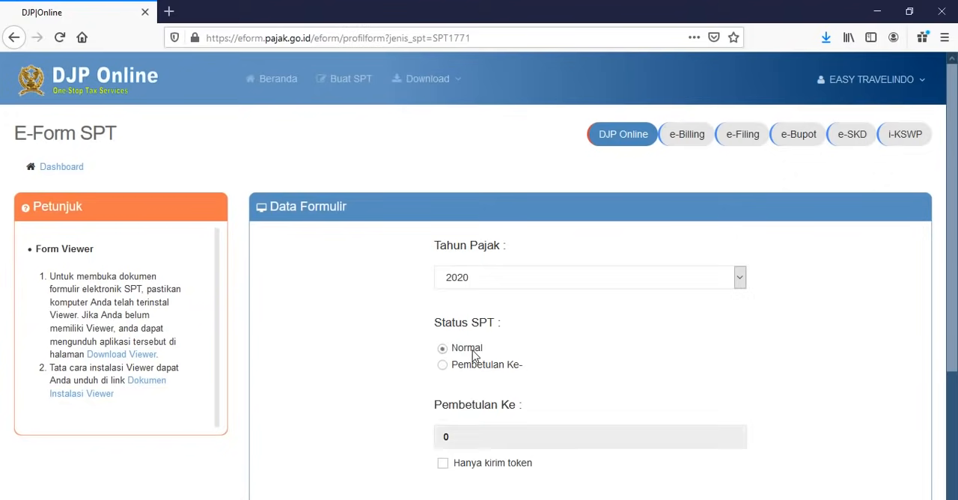
click(477, 367)
drag(469, 432, 379, 463)
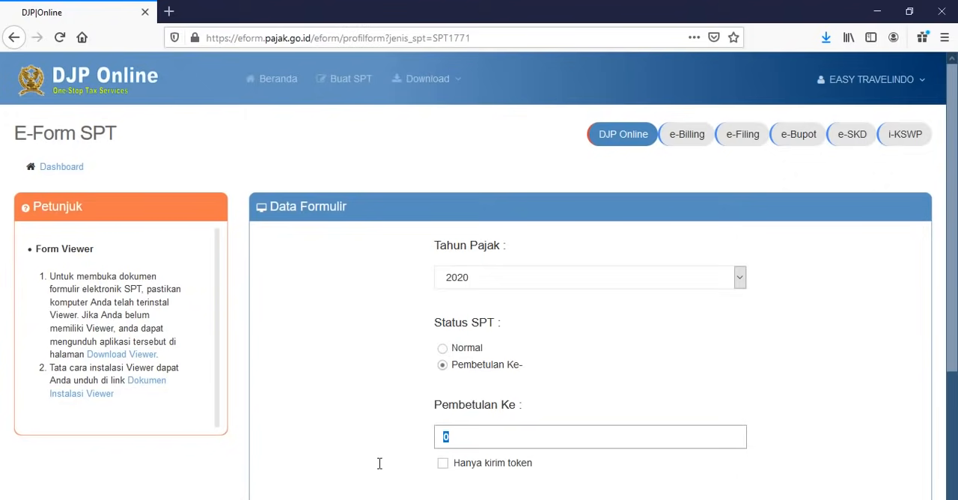
text(1)
key(Return)
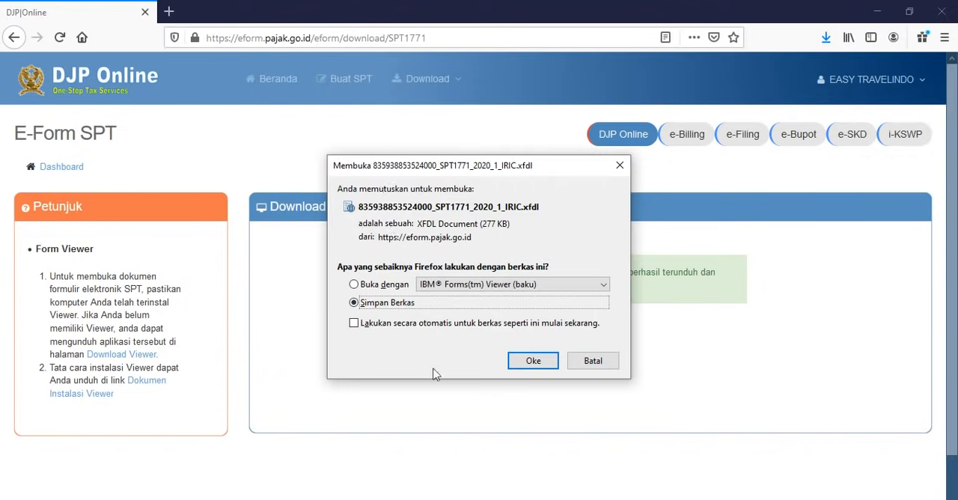
click(533, 362)
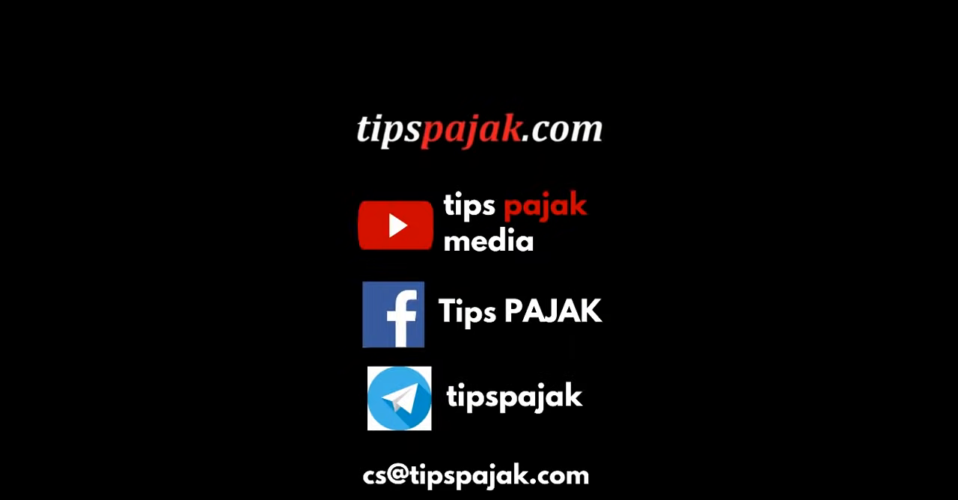
Step: Switch to the 1771 form in IBM Forms Viewer and enter the company's area code and phone number under No. Telepon
mouse_move(165, 498)
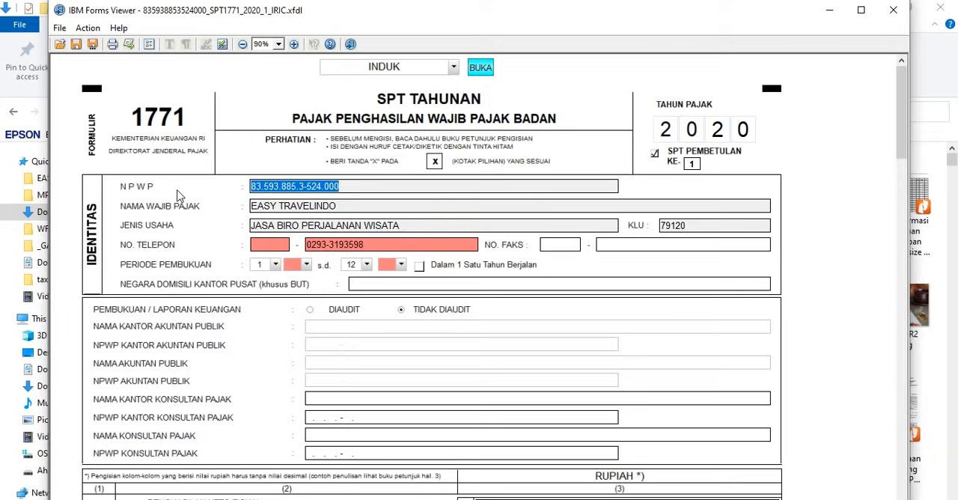
key(Tab)
key(Tab)
key(Tab)
key(Tab)
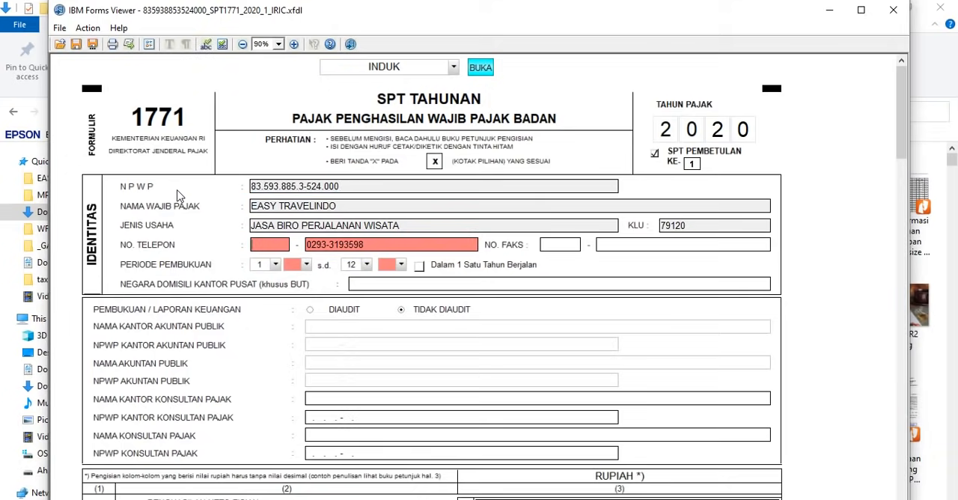
key(Tab)
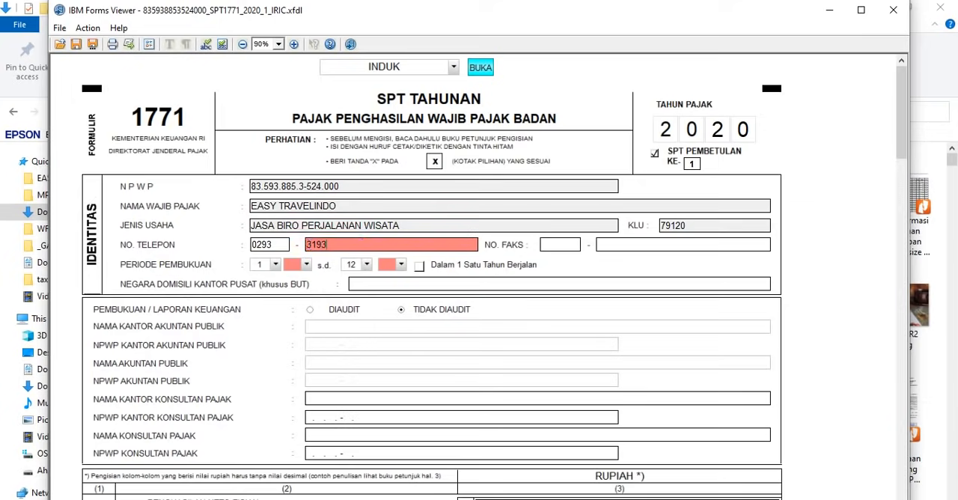
key(Tab)
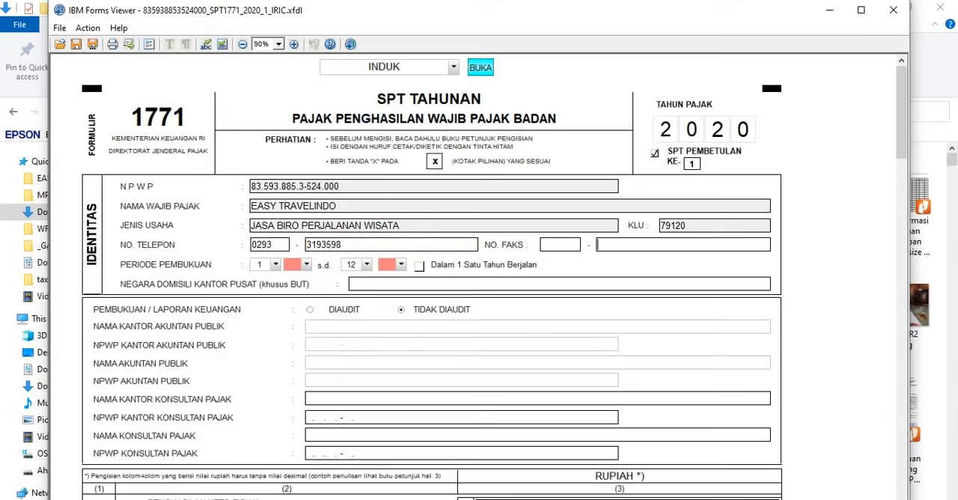
Step: Set both the start and end year of the Periode Pembukuan to 20
click(298, 265)
click(289, 287)
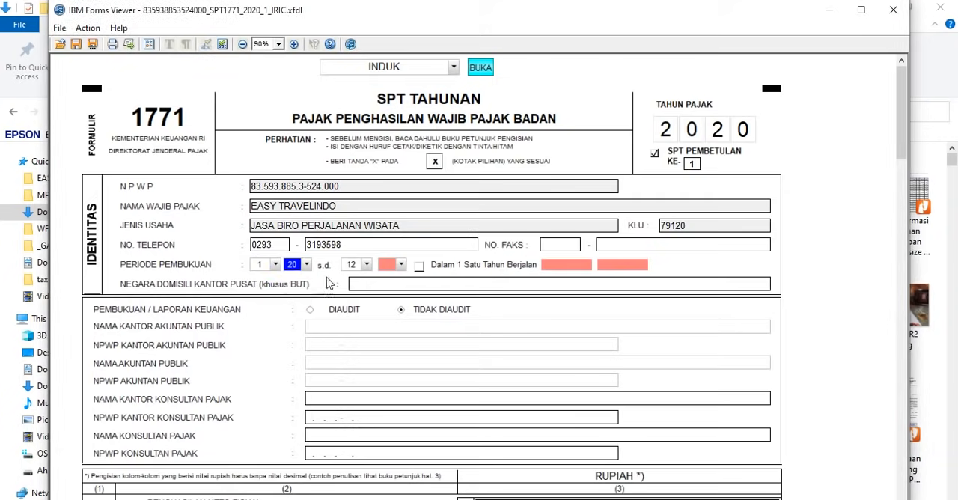
click(401, 265)
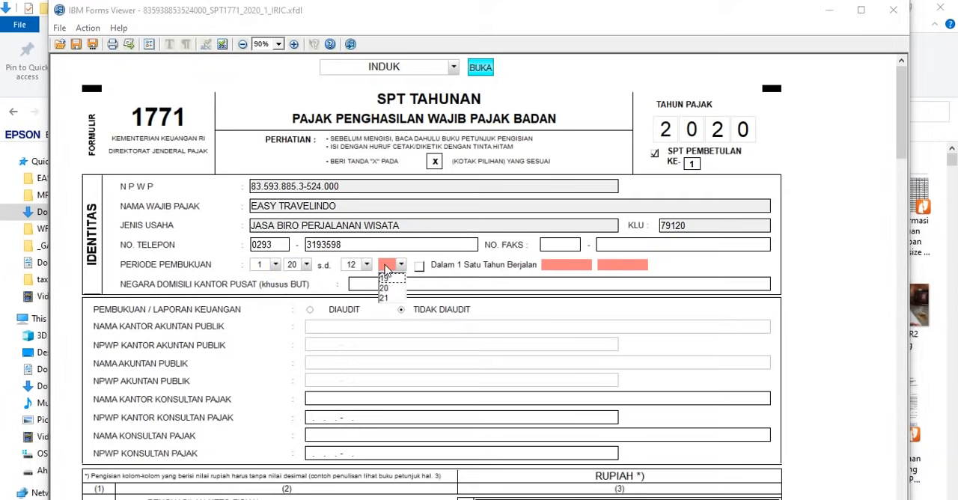
click(382, 287)
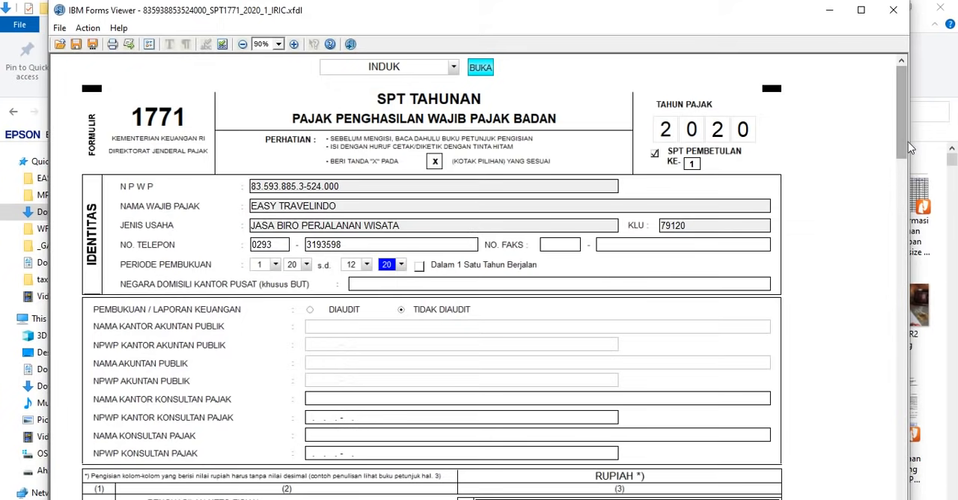
Step: Maximize the IBM Forms Viewer window so the 1771 form fills the screen
drag(907, 141, 890, 71)
drag(415, 2, 415, 86)
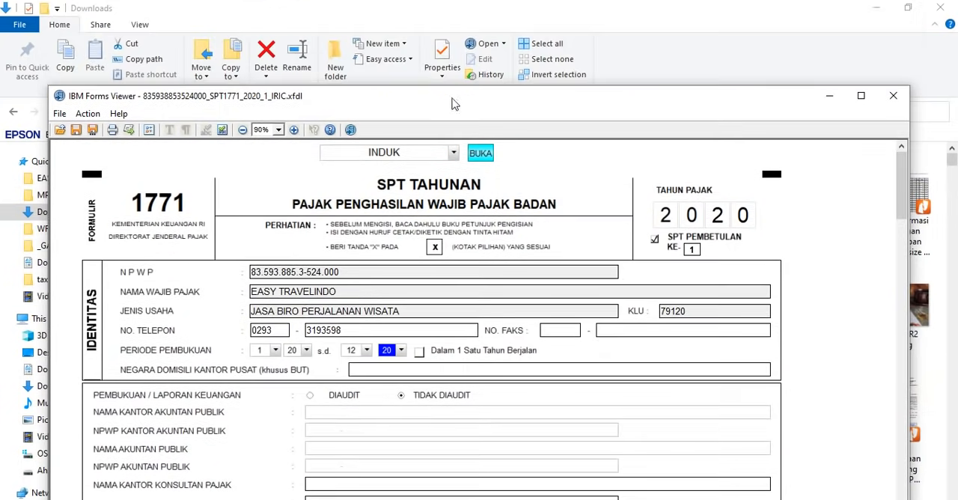
double_click(454, 101)
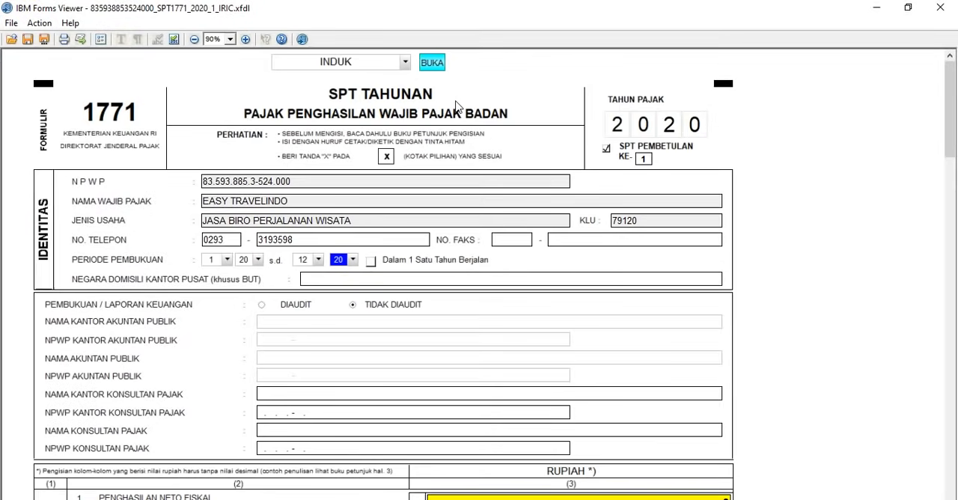
Step: Open the Lampiran VI attachment of the 1771 form
click(380, 66)
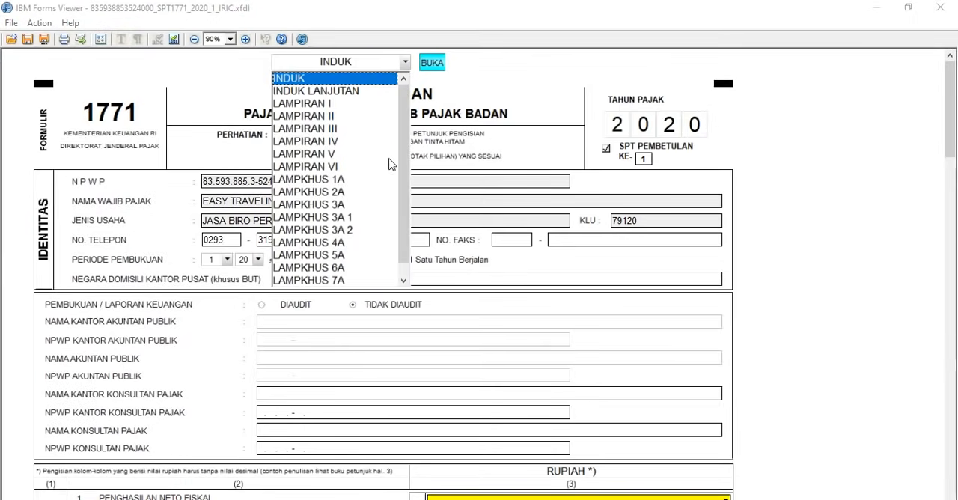
click(334, 166)
click(432, 65)
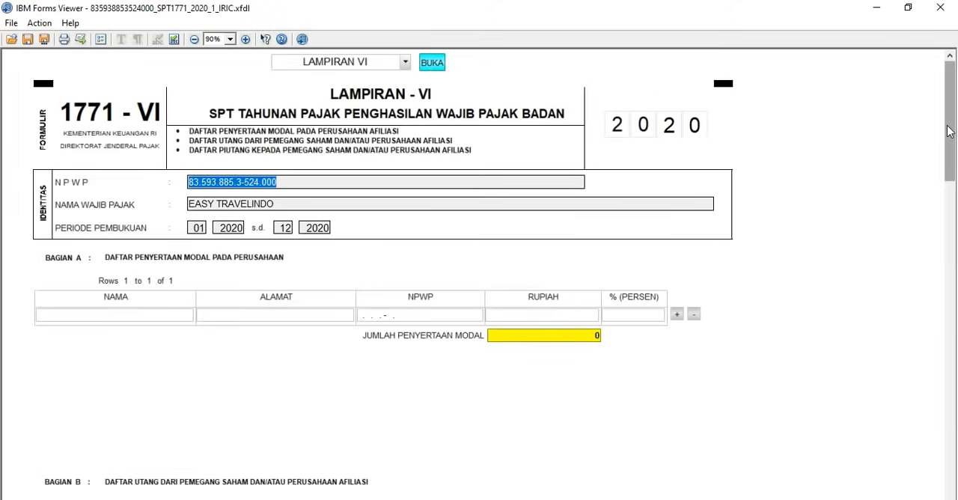
Step: Open the Lampiran V attachment of the 1771 form
drag(950, 125, 956, 71)
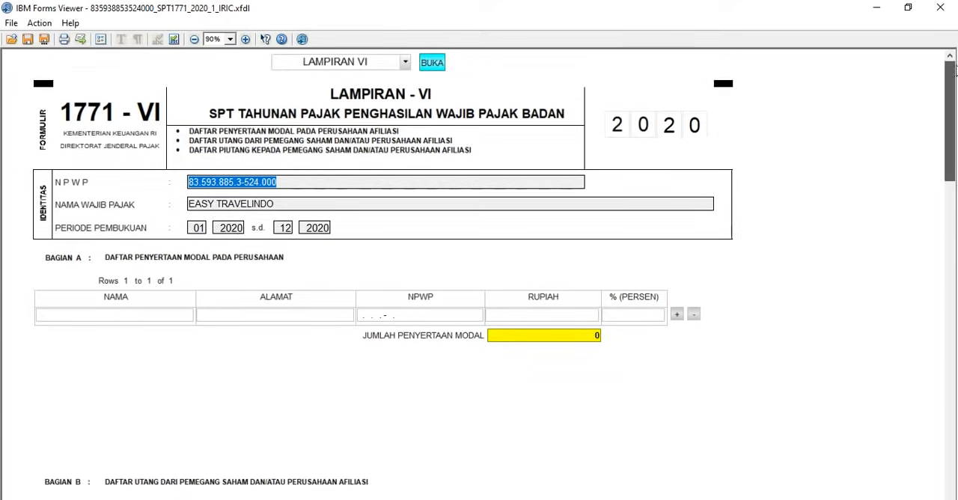
click(382, 65)
click(377, 142)
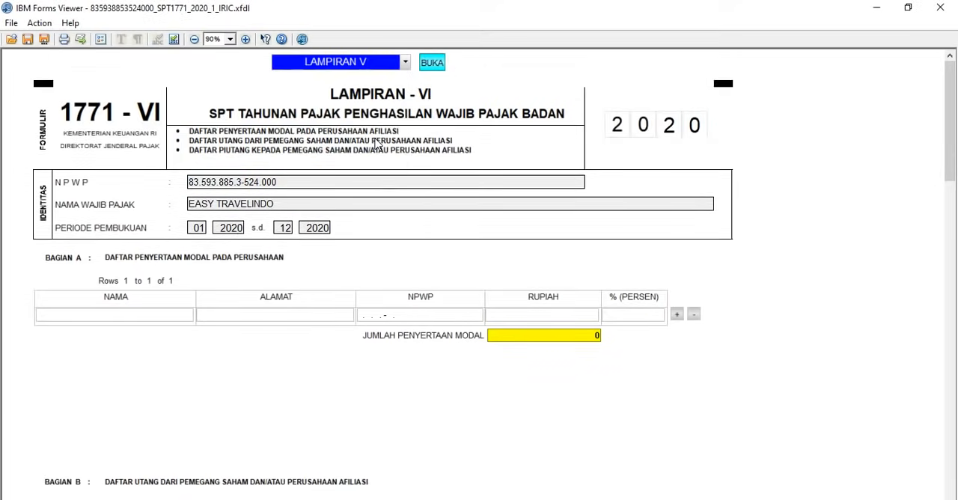
click(426, 64)
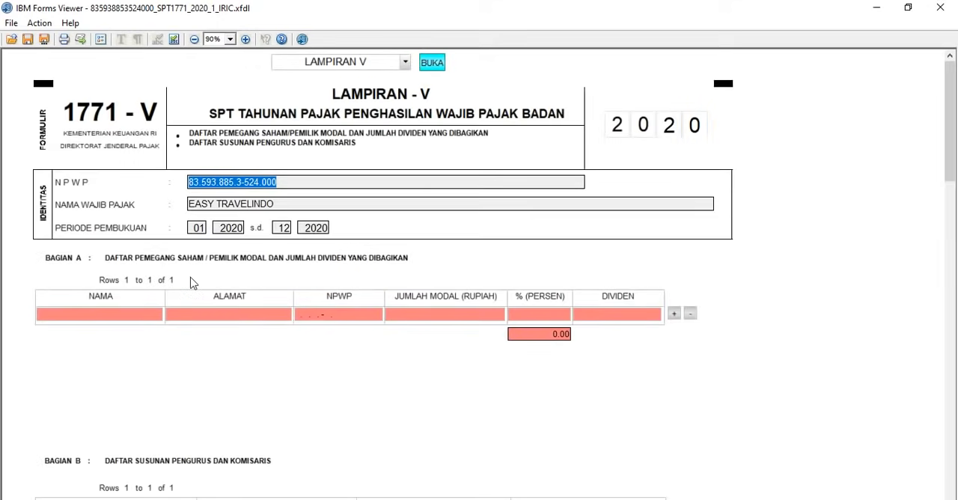
Step: Fill in the first shareholder's name, address and NPWP in Bagian A of Lampiran V
click(145, 315)
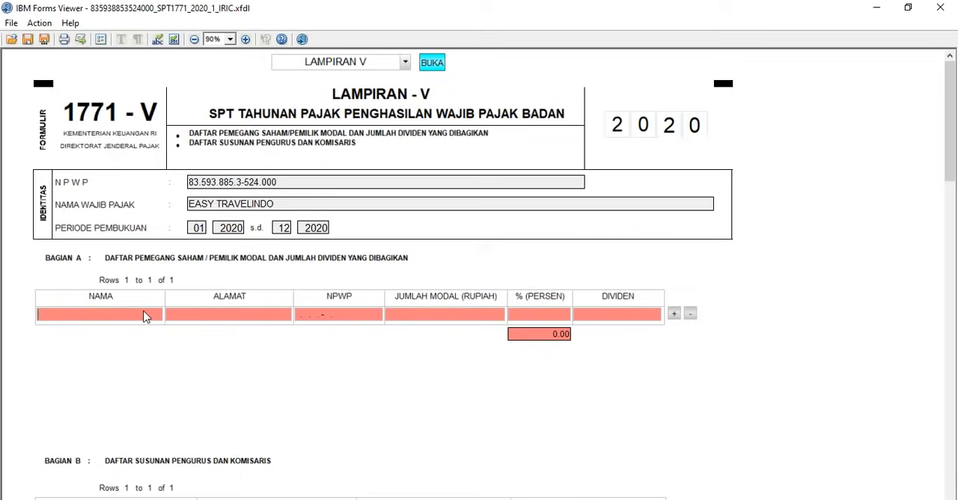
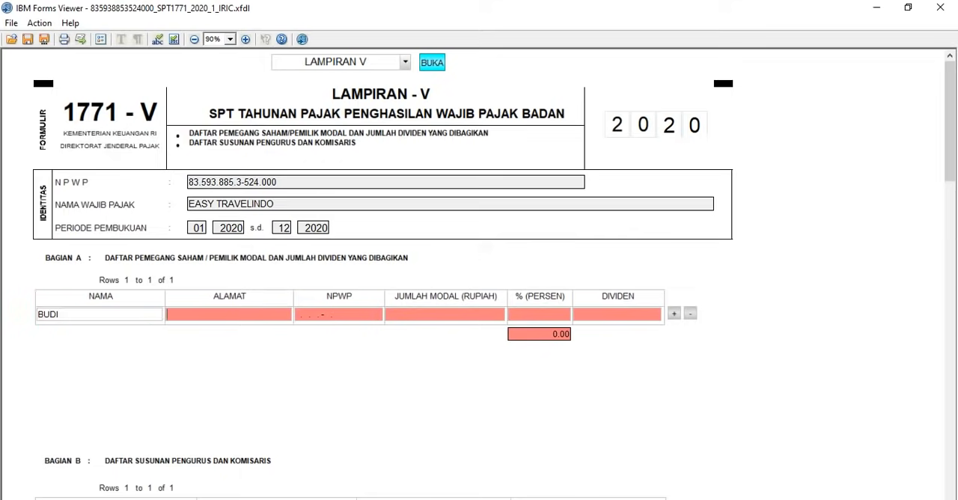
key(Tab)
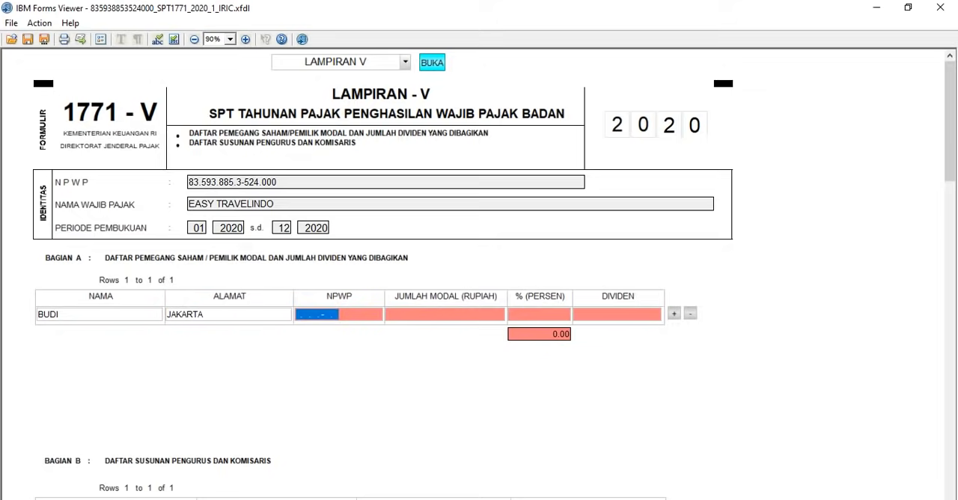
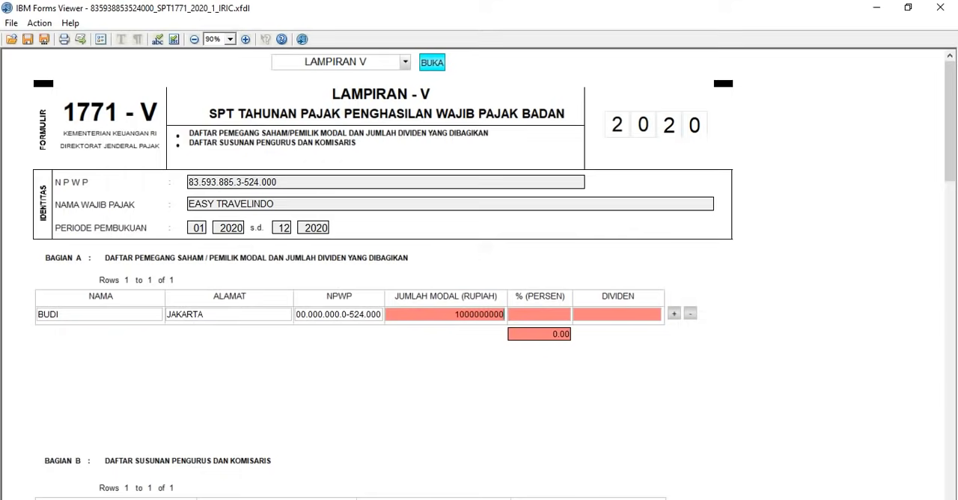
key(Tab)
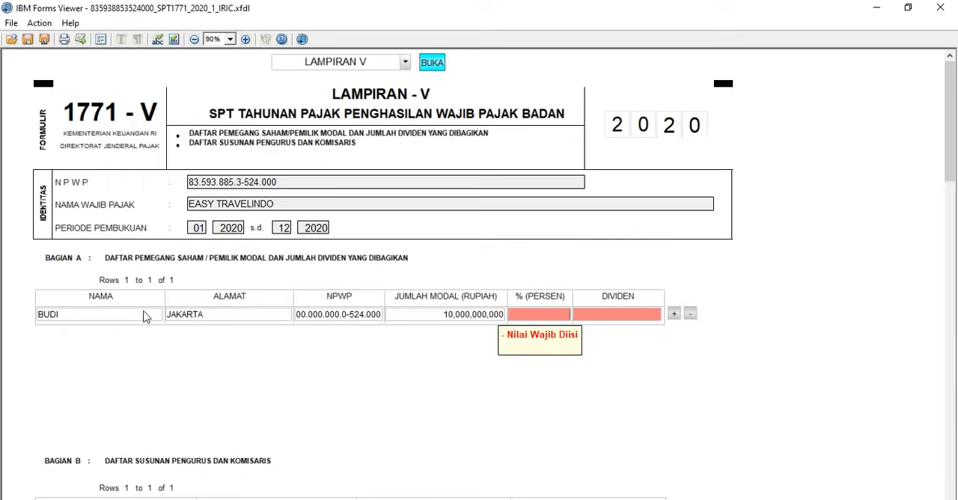
Step: Set the shareholder's Jumlah Modal to 1,000,000,000 rupiah, the percentage to 100 and the Dividen to 0
key(shift+Tab)
text(1,)
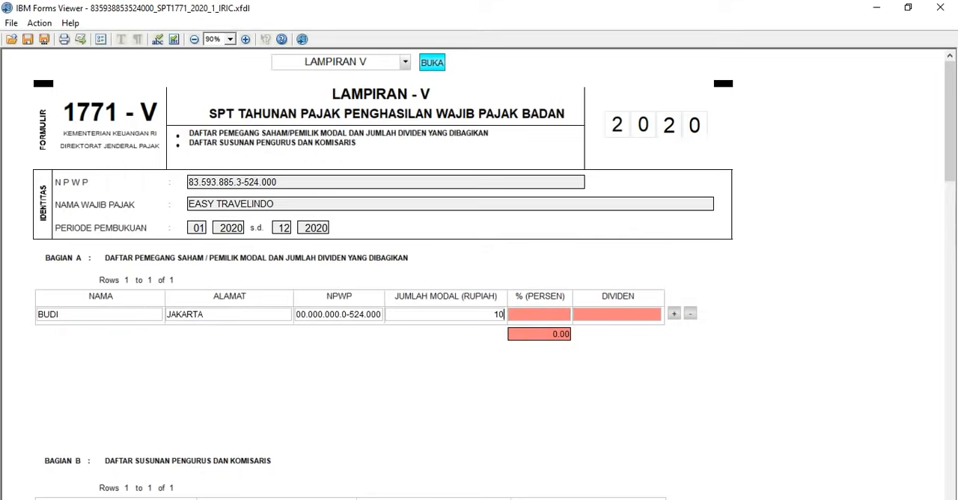
text(000,000,000)
key(Tab)
key(Tab)
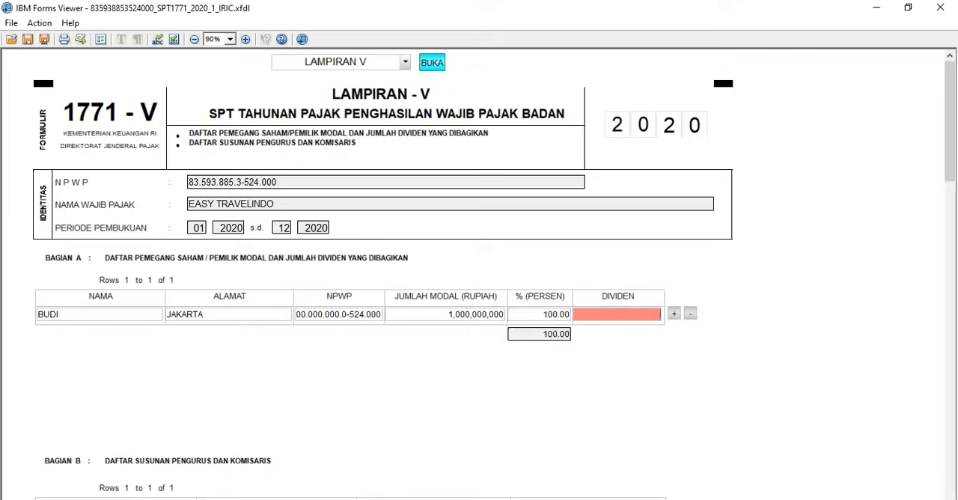
text(0)
key(Tab)
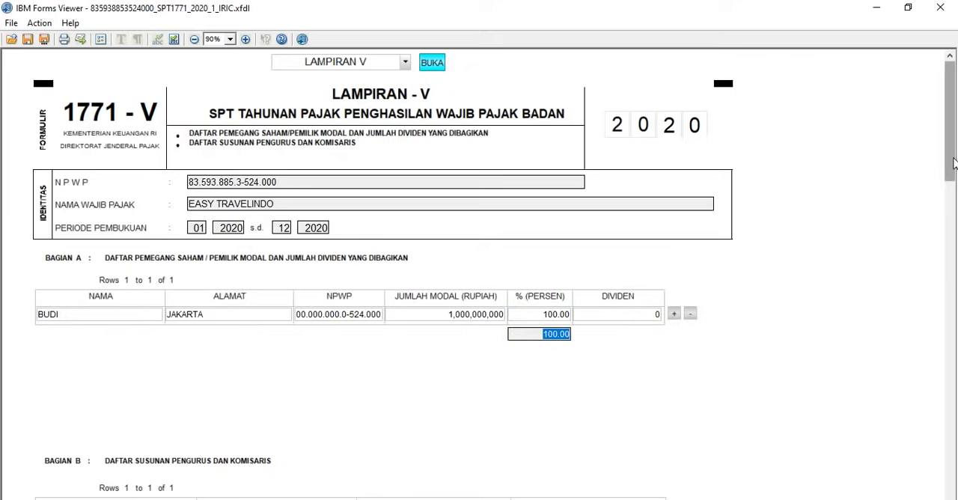
Step: Enter the first board member's name and address in Bagian B, Daftar Susunan Pengurus dan Komisaris
scroll(954, 163, down, 3)
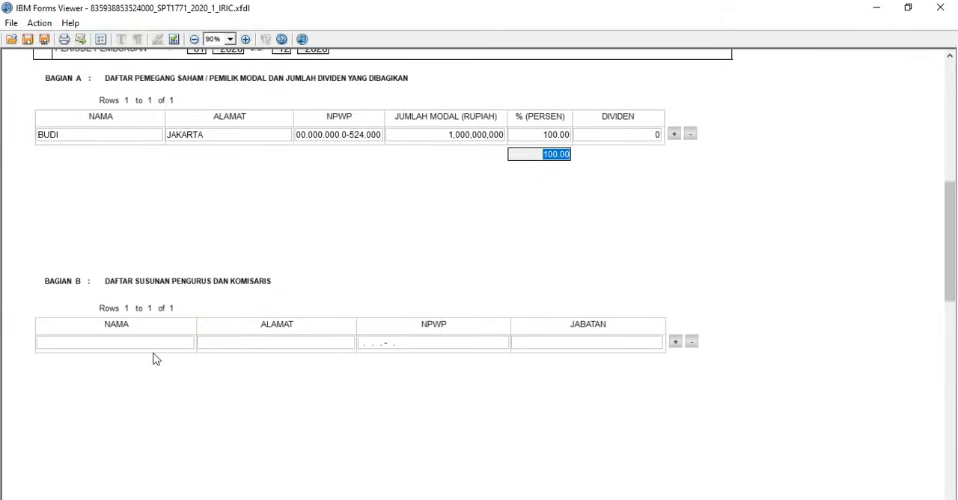
click(146, 342)
text(bud)
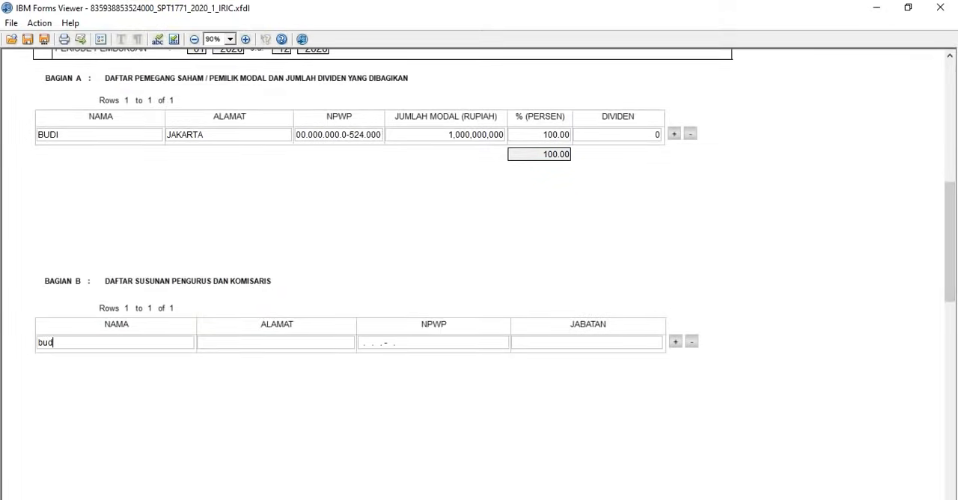
text(i)
key(Tab)
text(jakarta)
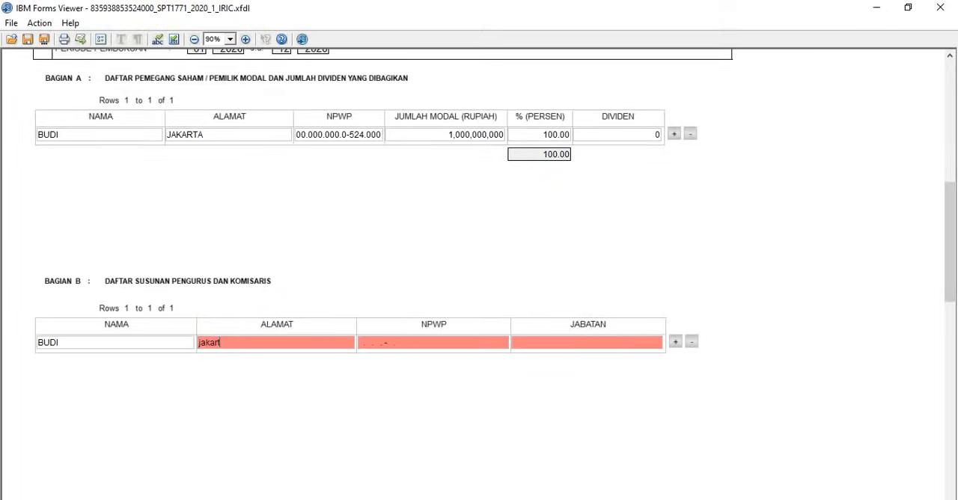
key(Tab)
Step: Fill in the board member's NPWP and set the Jabatan to DIREKTUR in Bagian B
text(00.000)
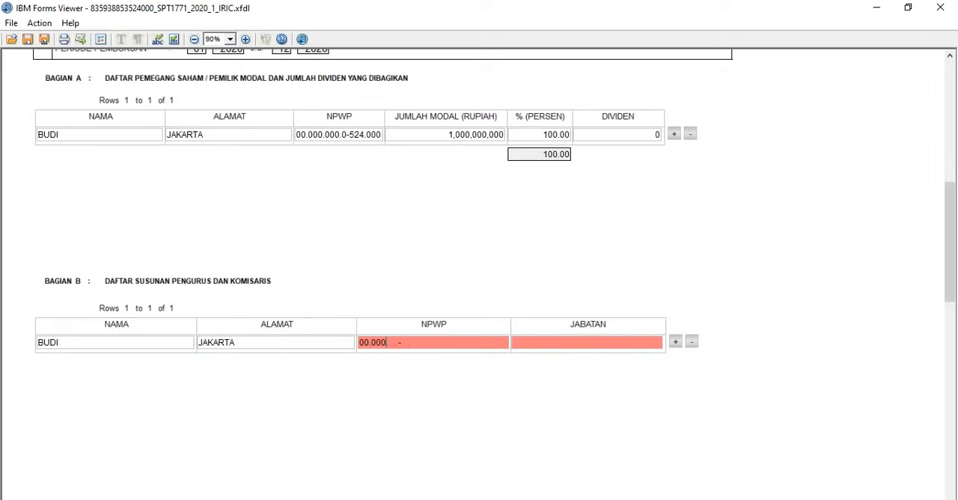
text(.000.0-000.00)
key(Tab)
text(di)
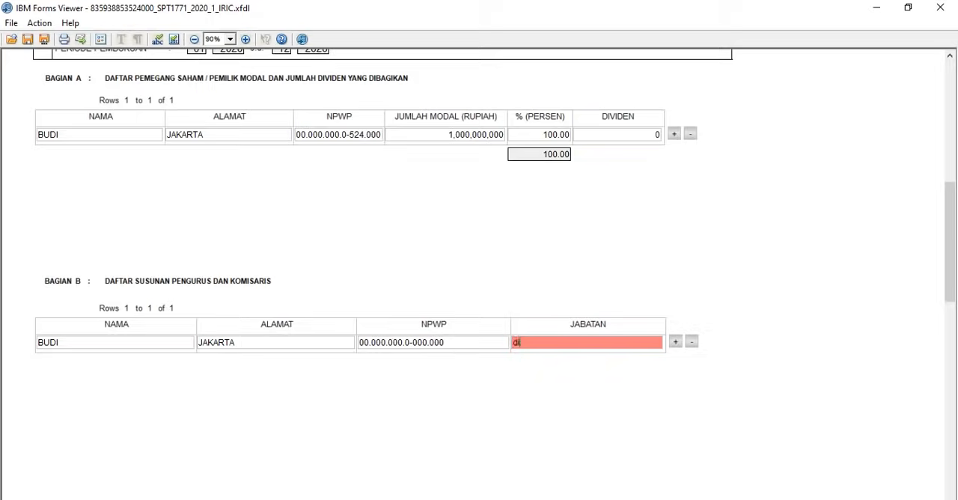
text(rektur)
key(Tab)
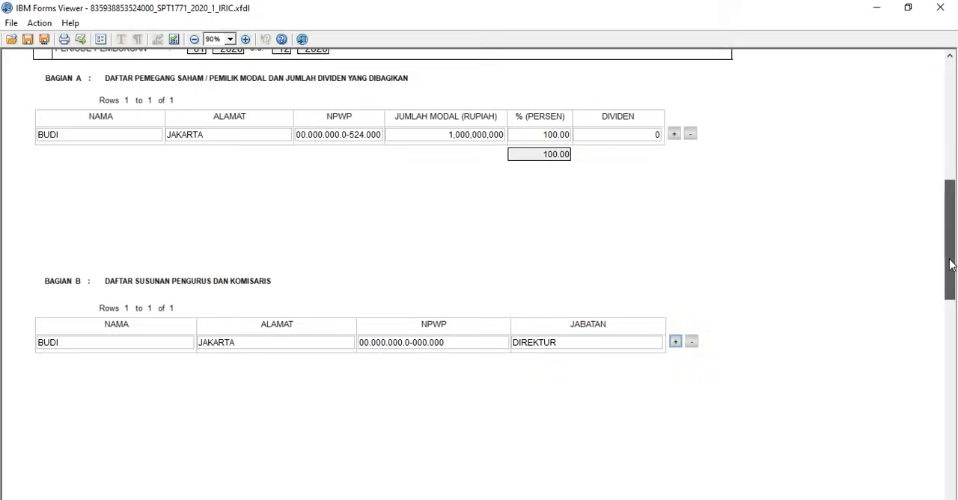
Step: Open the Lampiran IV attachment covering PPh Final and income that is not a tax object
scroll(950, 264, up, 5)
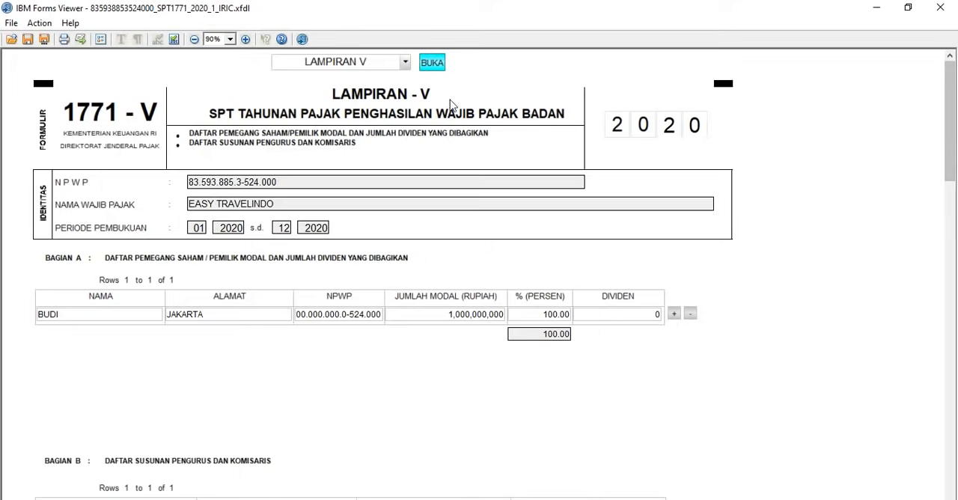
click(379, 66)
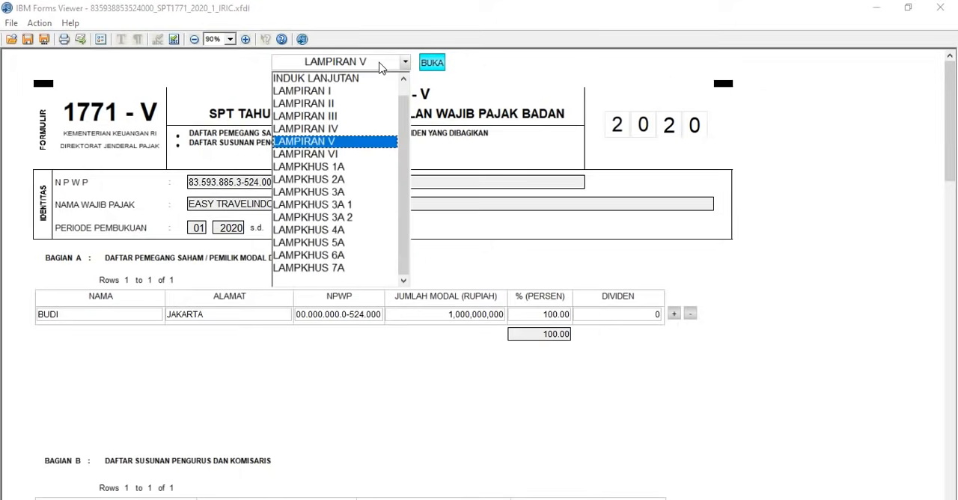
click(330, 128)
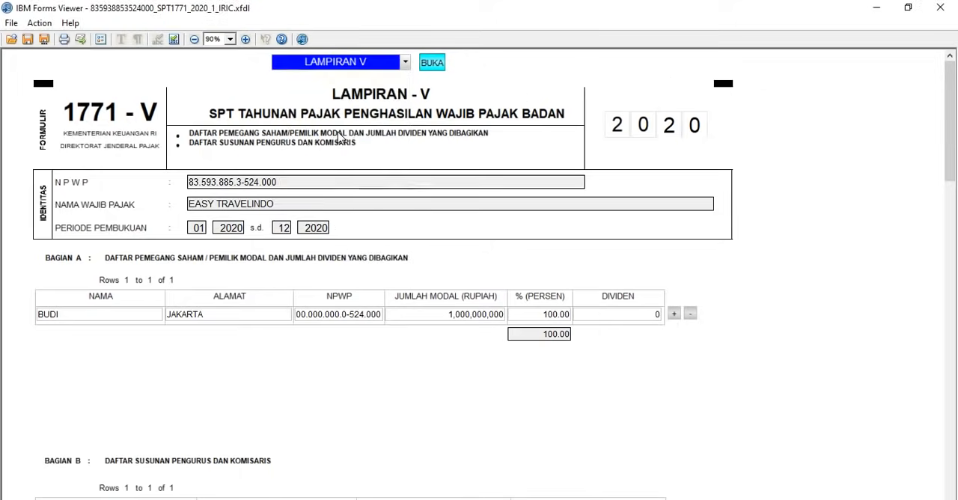
click(439, 64)
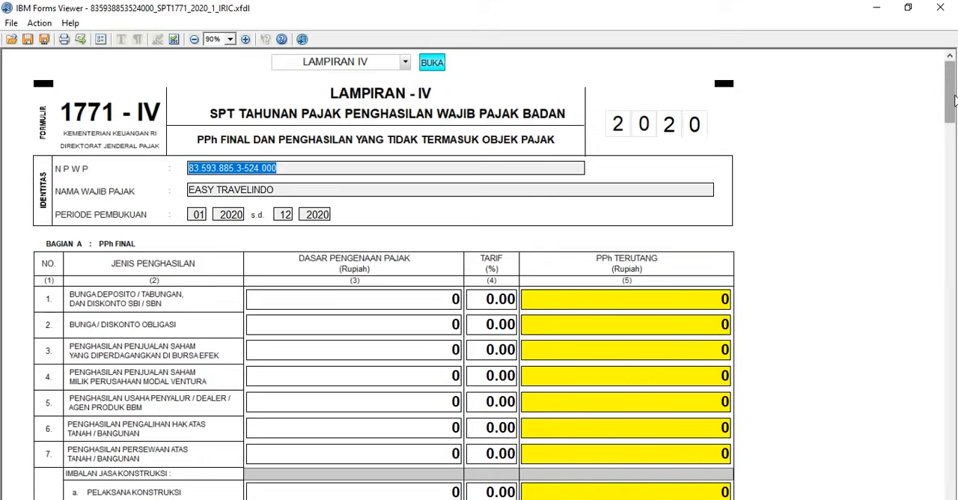
Step: Review the PPh Final entries and Jenis Penghasilan Lainnya table, and open the Lampiran III attachment
drag(954, 101, 952, 269)
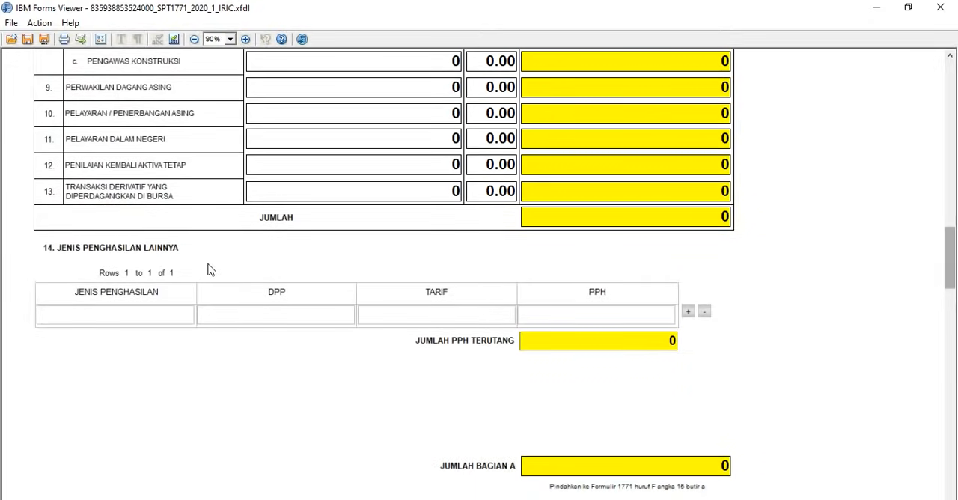
click(94, 320)
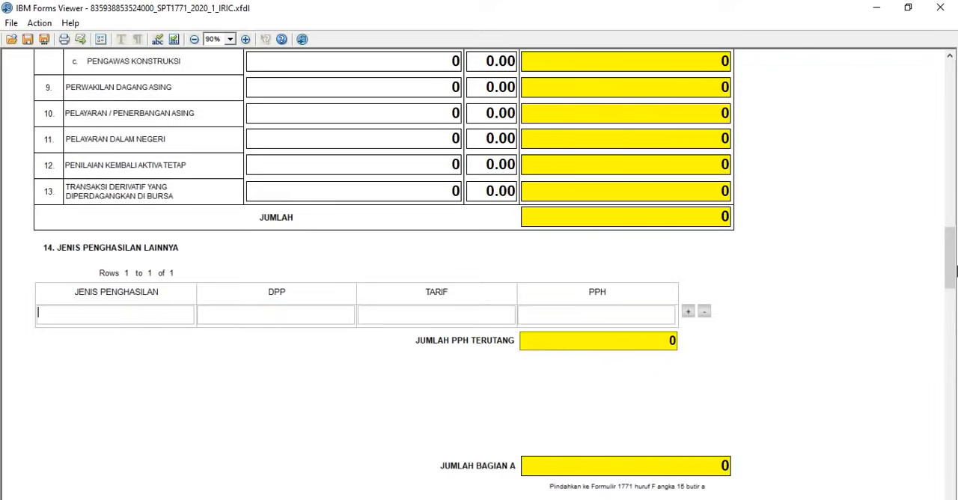
drag(951, 271, 950, 72)
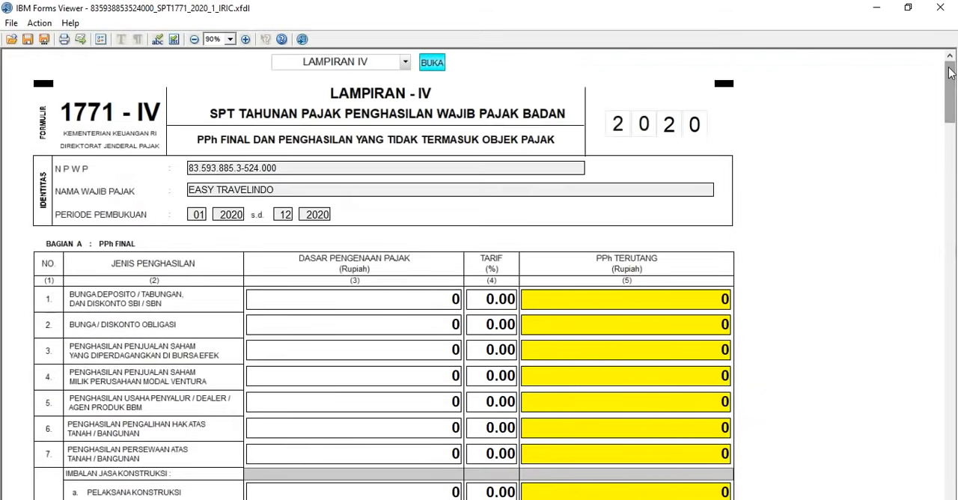
click(319, 66)
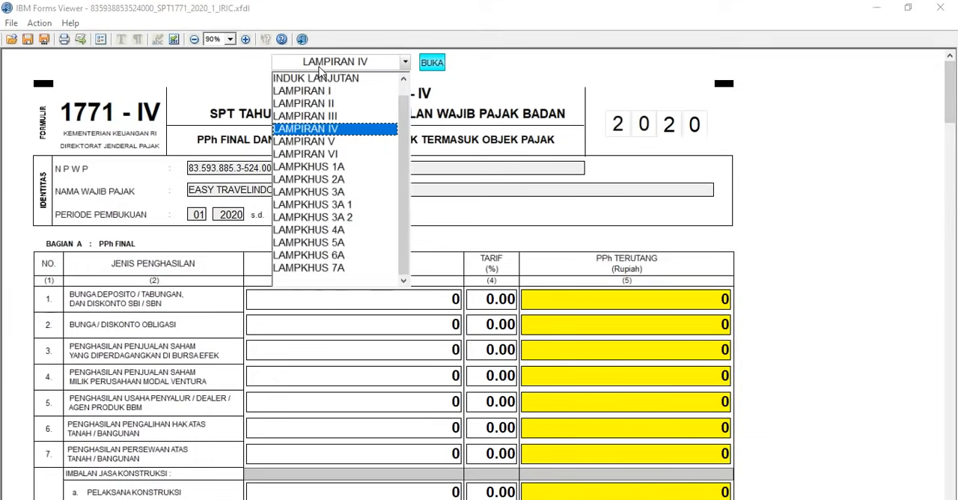
click(342, 116)
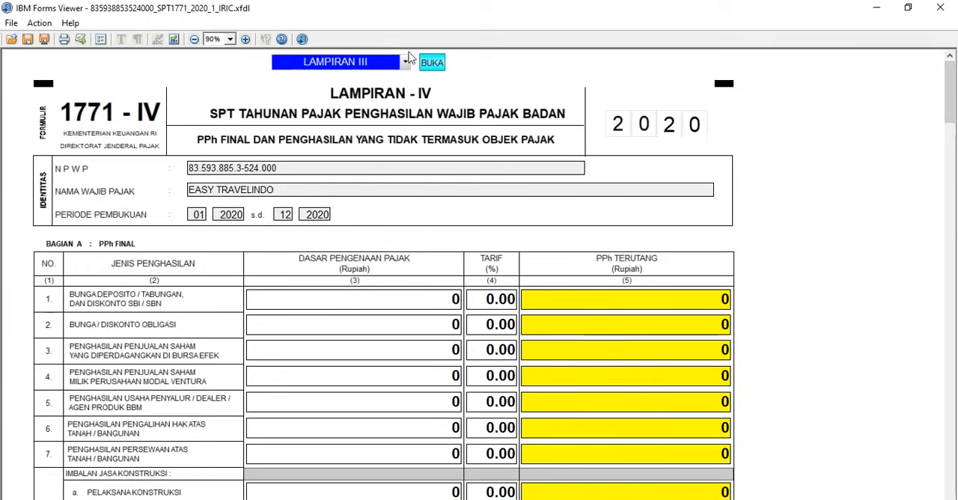
click(432, 62)
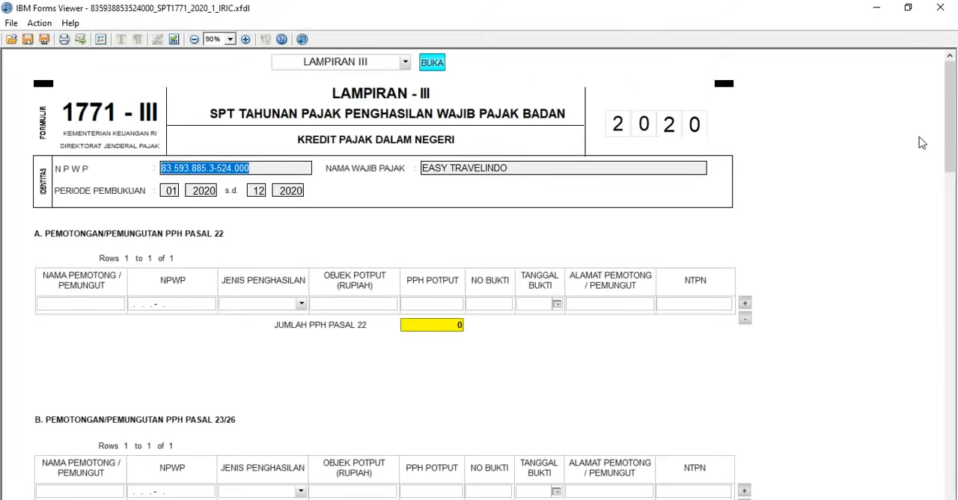
Step: Review the PPh Pasal 22 and 23/26 tables of Lampiran III and open the Lampiran II attachment
drag(954, 142, 950, 164)
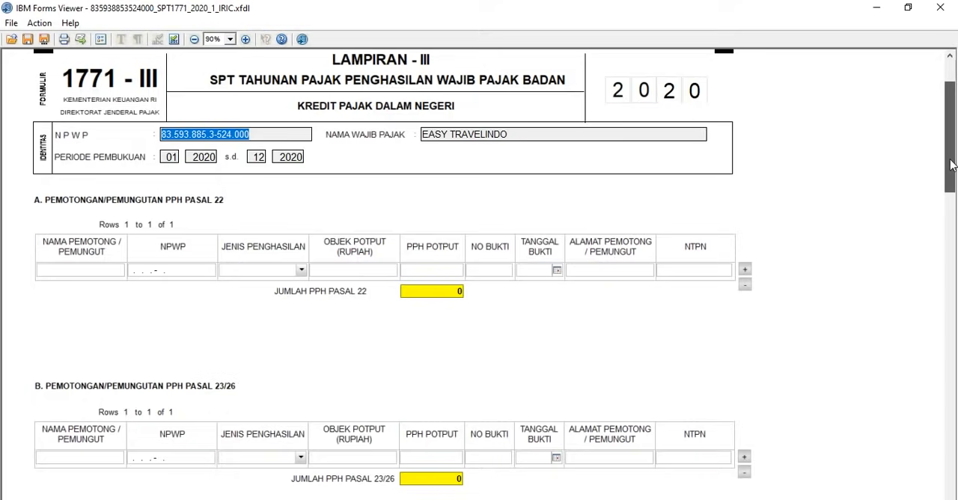
drag(950, 165, 949, 137)
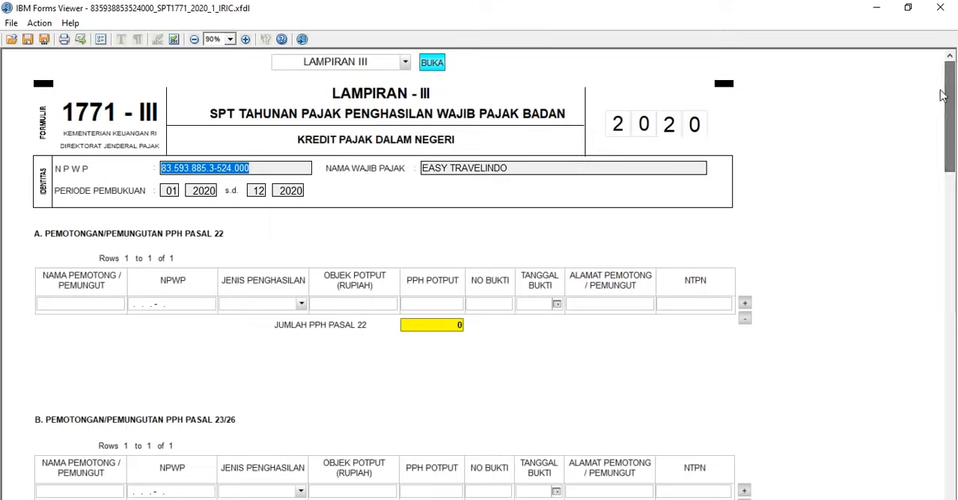
click(381, 66)
click(382, 68)
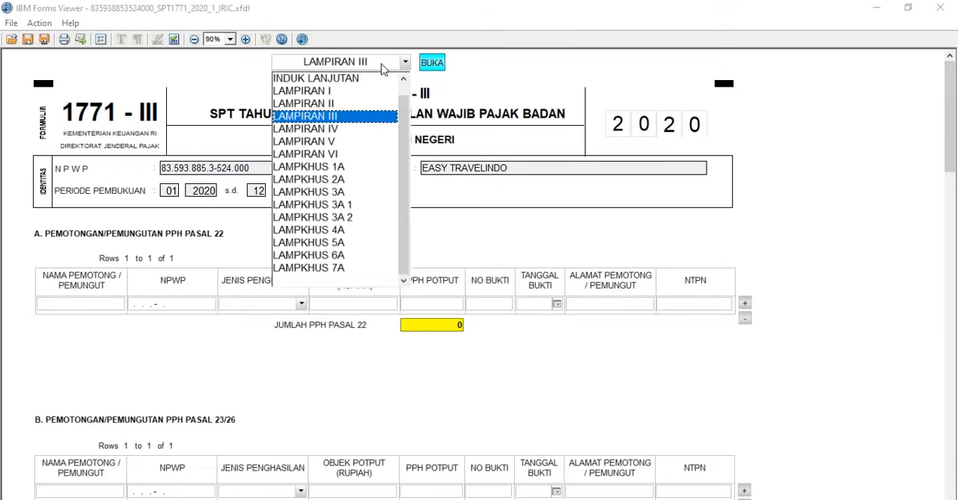
click(376, 103)
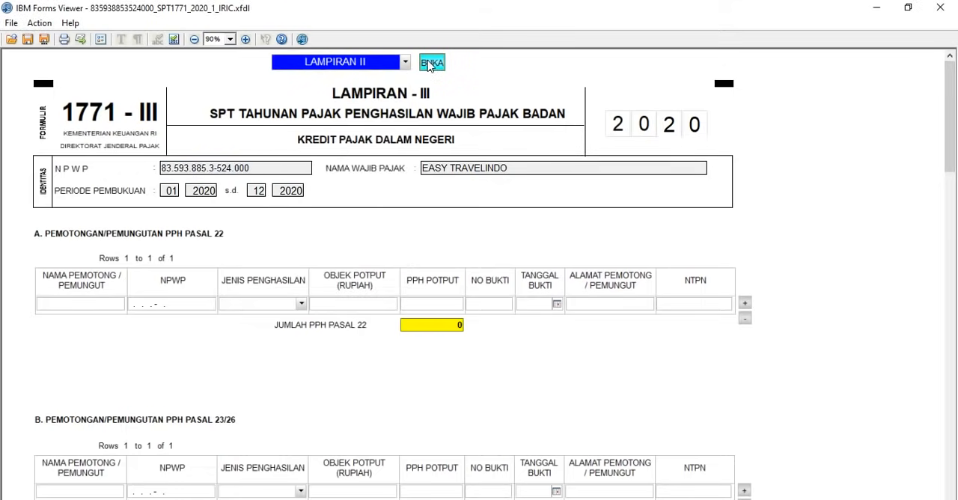
click(429, 65)
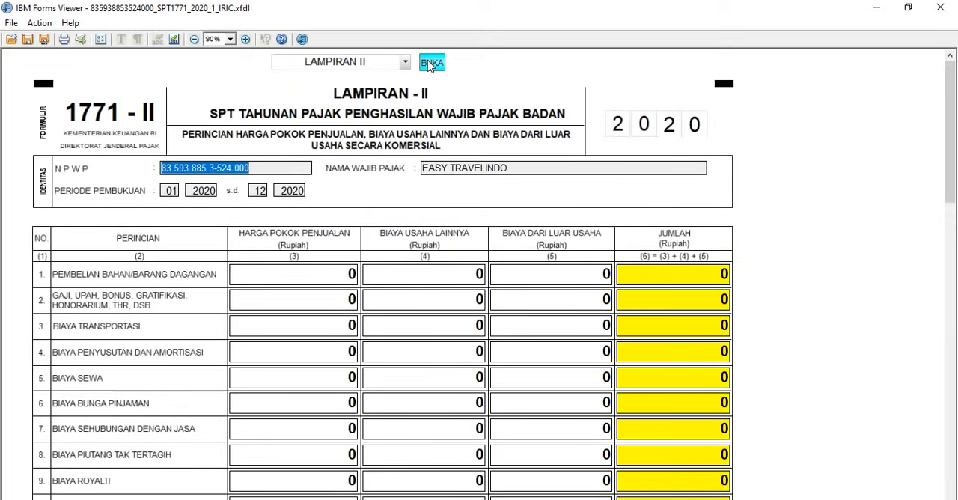
Step: Open the Lampiran I attachment covering the calculation of net fiscal income
click(323, 65)
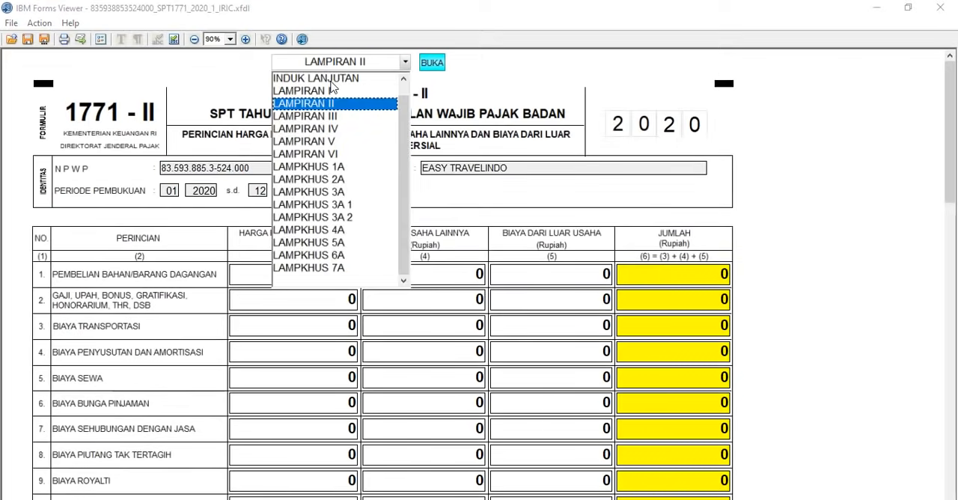
click(331, 90)
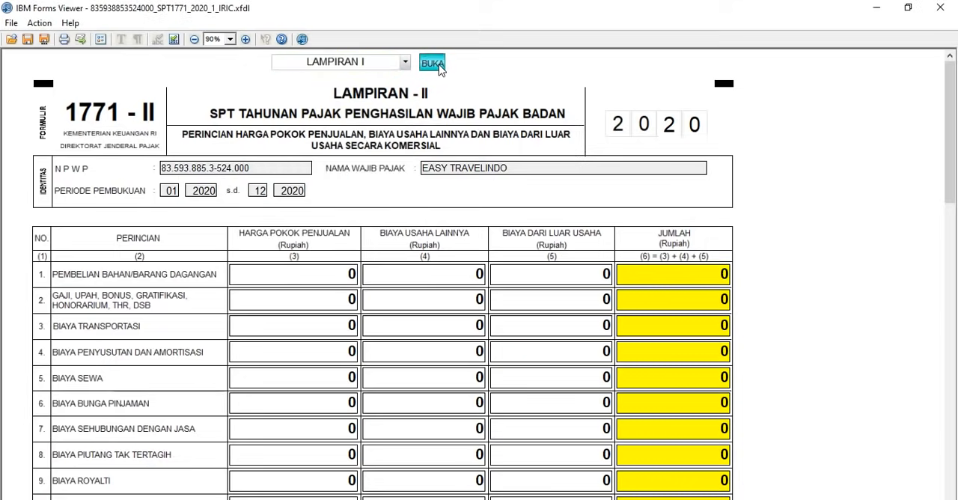
click(439, 65)
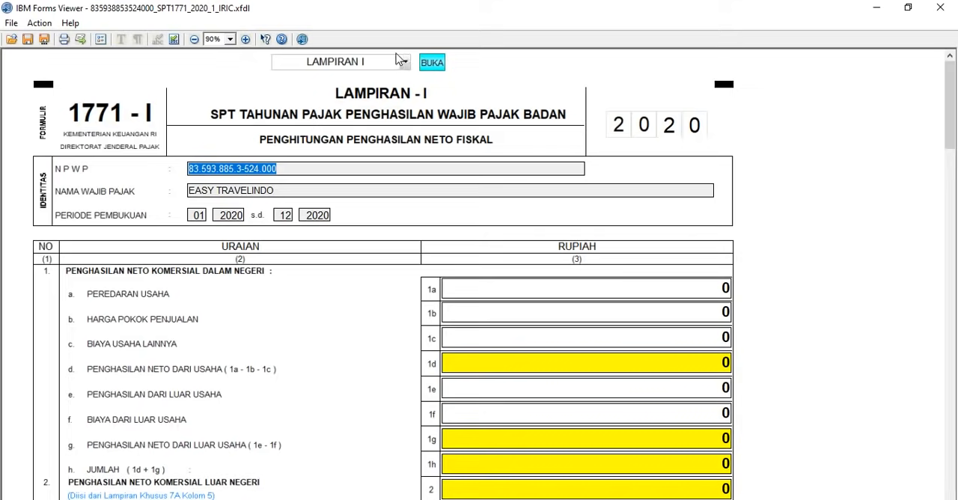
click(397, 61)
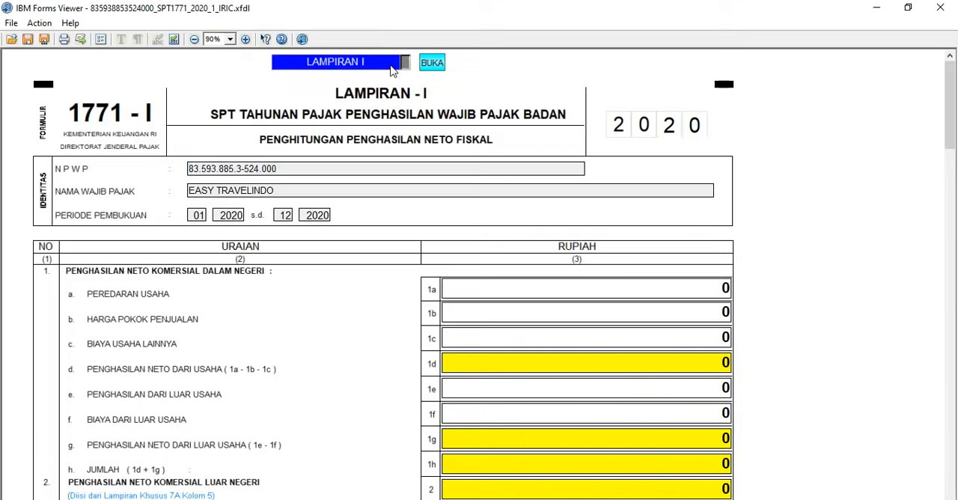
click(485, 88)
Step: Go back to the Lampiran II attachment detailing cost of sales and business expenses
click(385, 63)
click(383, 103)
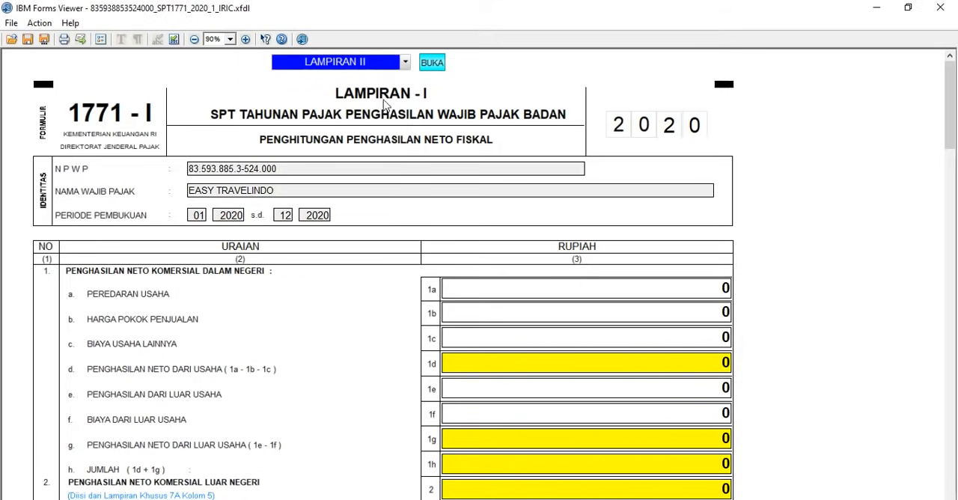
click(423, 66)
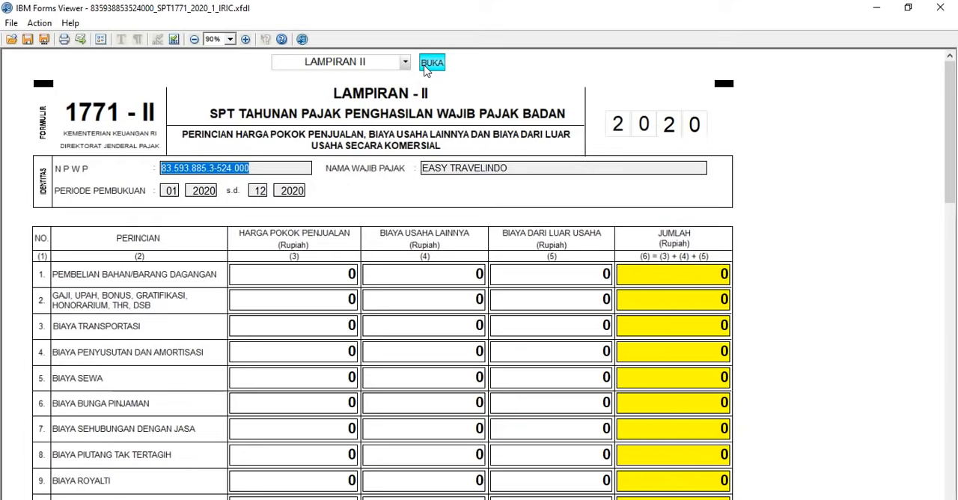
Step: Open the Induk Lanjutan page of Formulir 1771
click(392, 63)
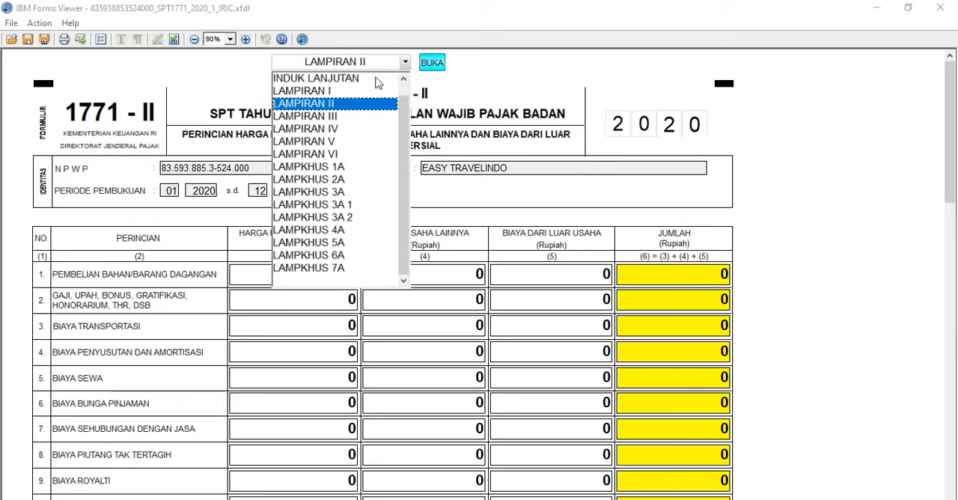
click(376, 81)
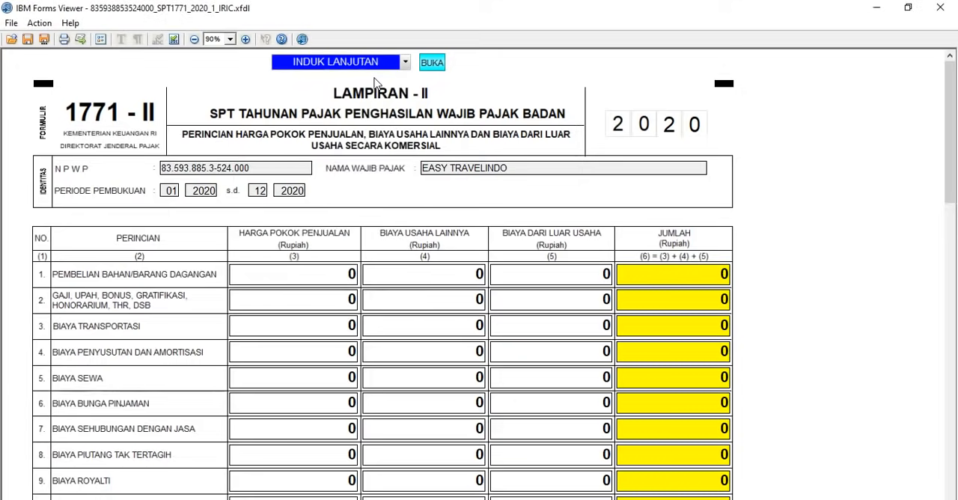
click(428, 66)
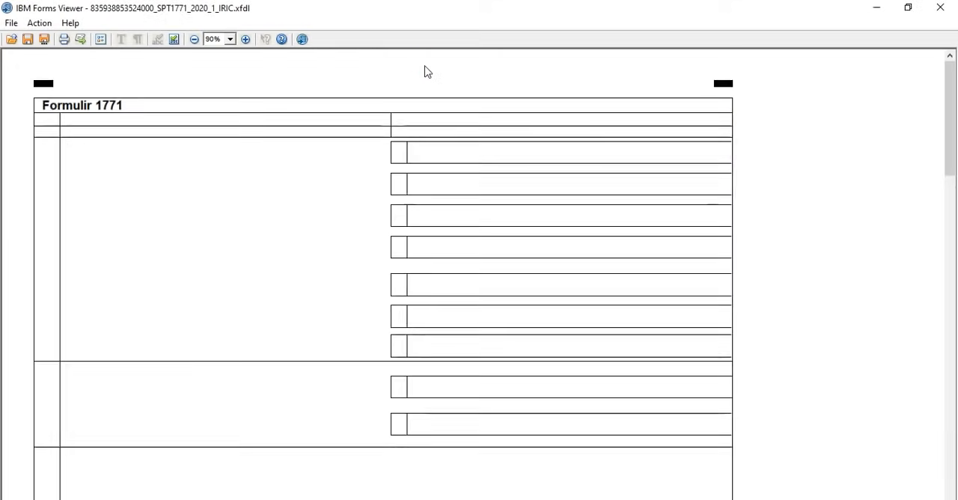
Step: In the Pernyataan section, set the Tempat to JAKARTA and the date to 09/02/2021
drag(950, 146, 953, 427)
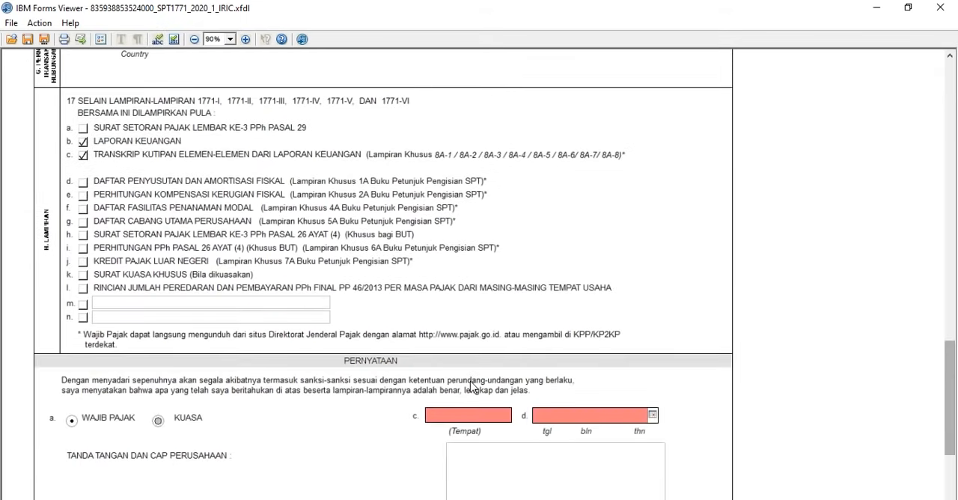
click(457, 419)
text(ja)
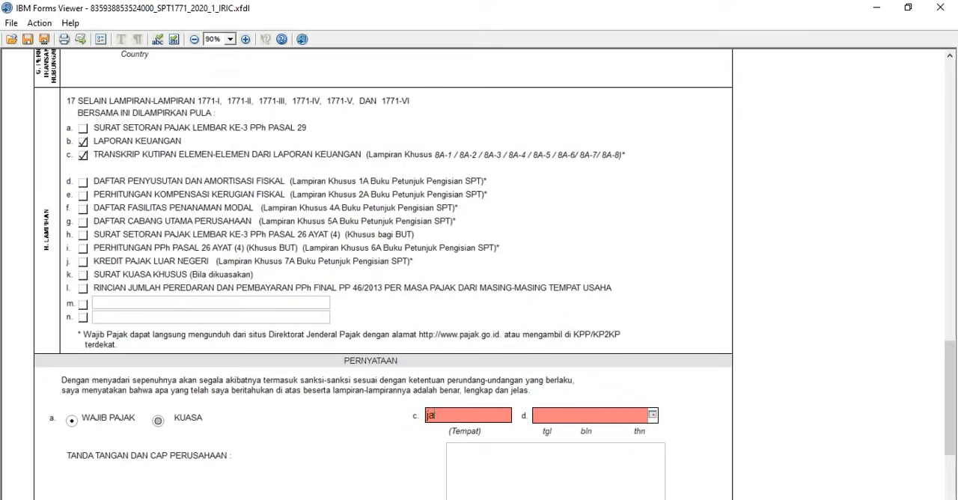
text(karta)
key(Tab)
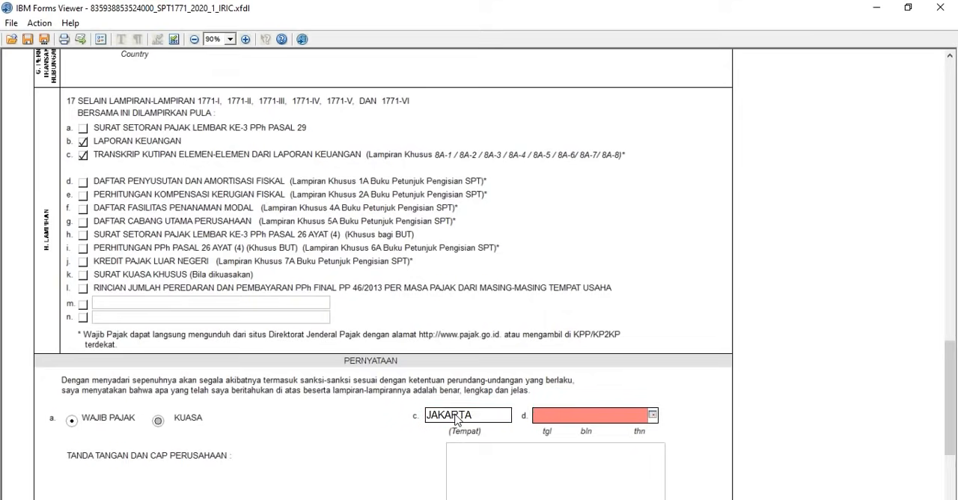
text(09/)
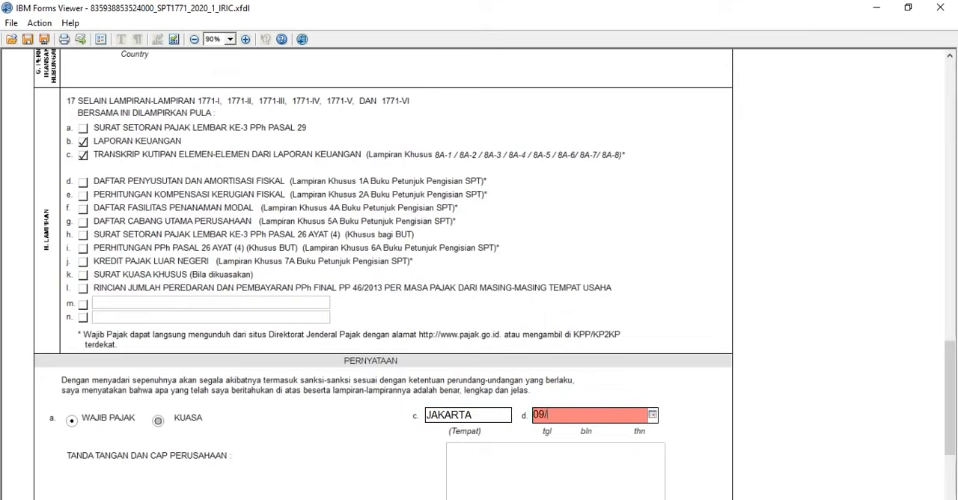
text(02/)
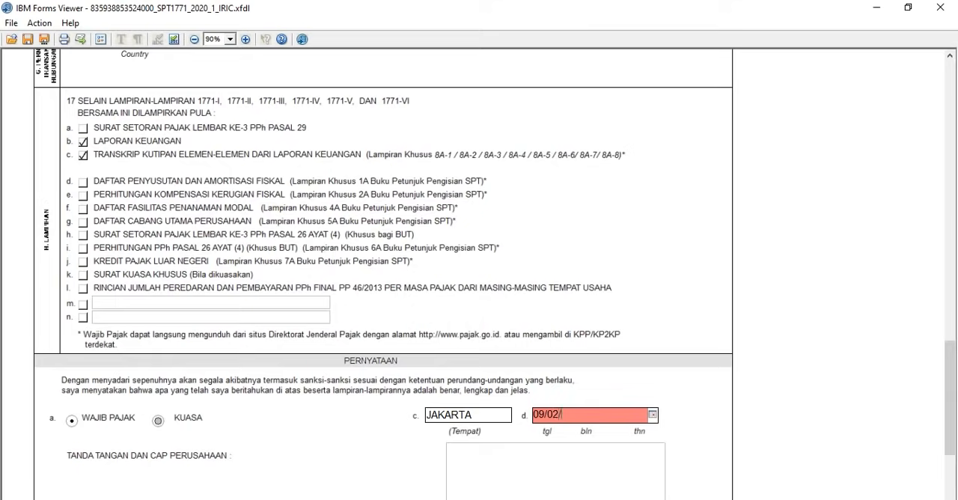
text(0)
text(021)
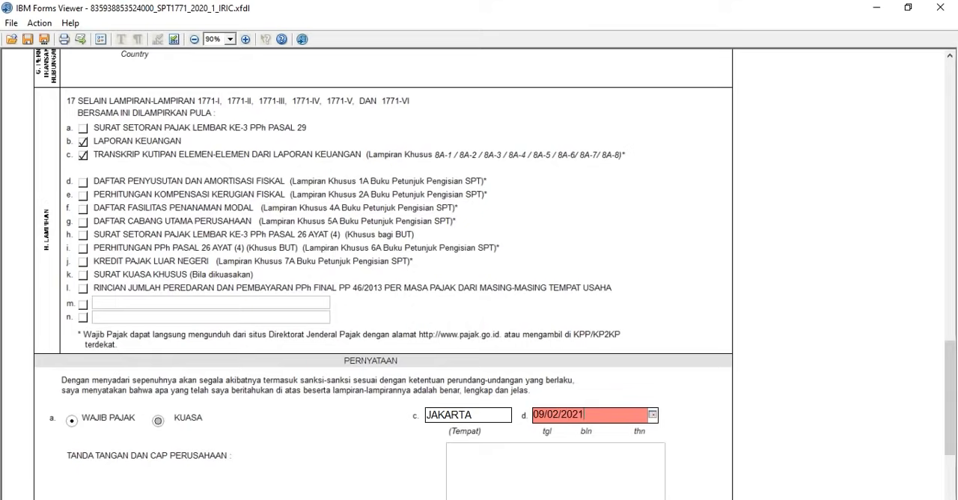
key(Tab)
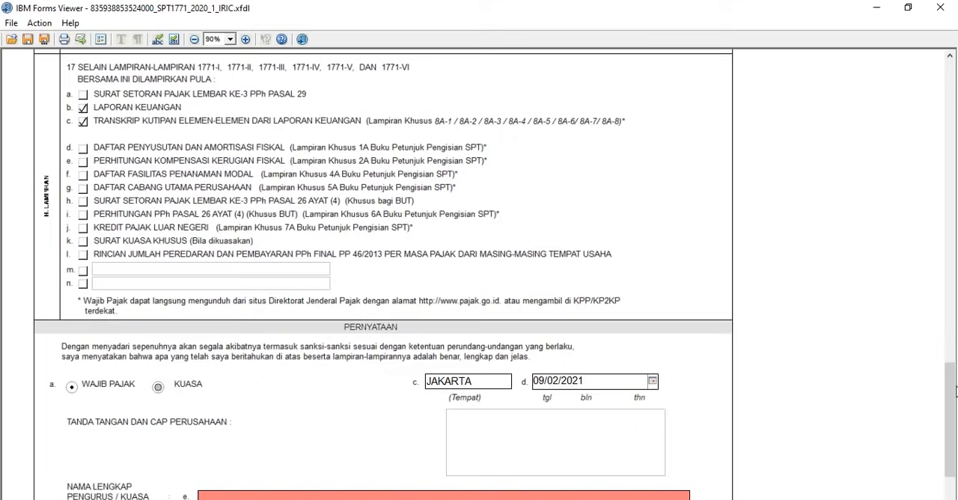
Step: Enter the full name of the Pengurus/Kuasa and that person's NPWP in the Pernyataan section
scroll(952, 405, down, 2)
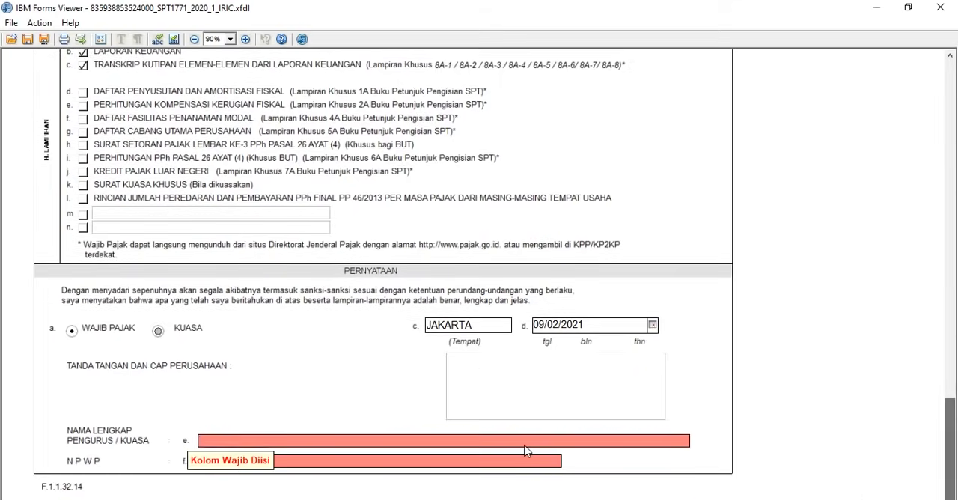
key(Tab)
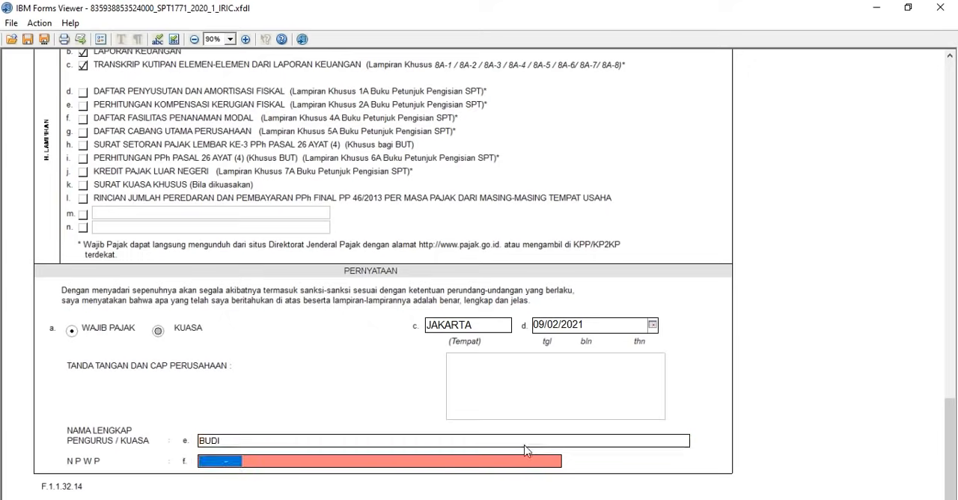
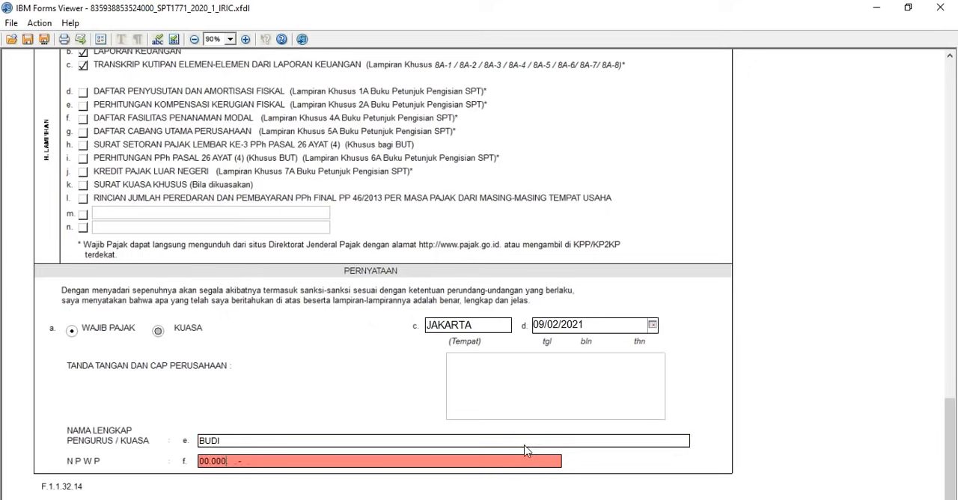
key(Tab)
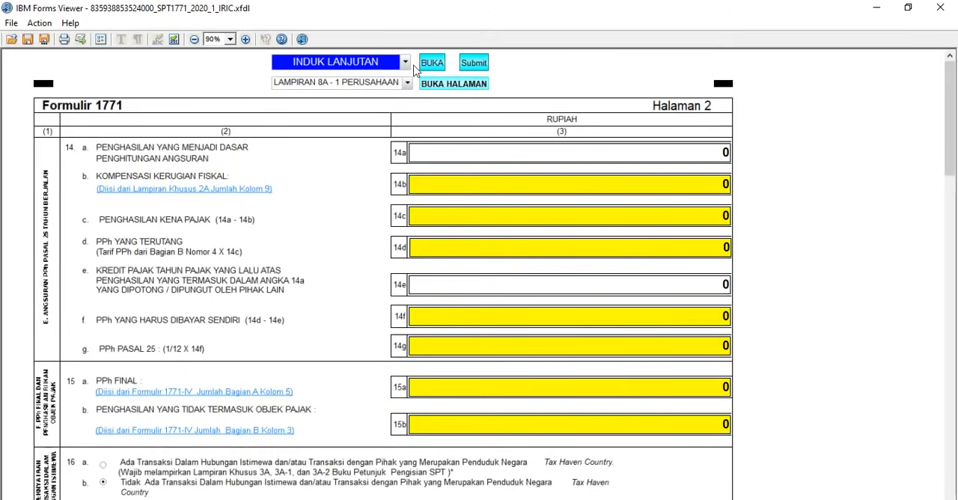
Step: Proceed to the submission page and attach TAX - FINANCIAL REPORT EASY TRAVELINDO 2020.pdf as the Laporan Keuangan
click(468, 65)
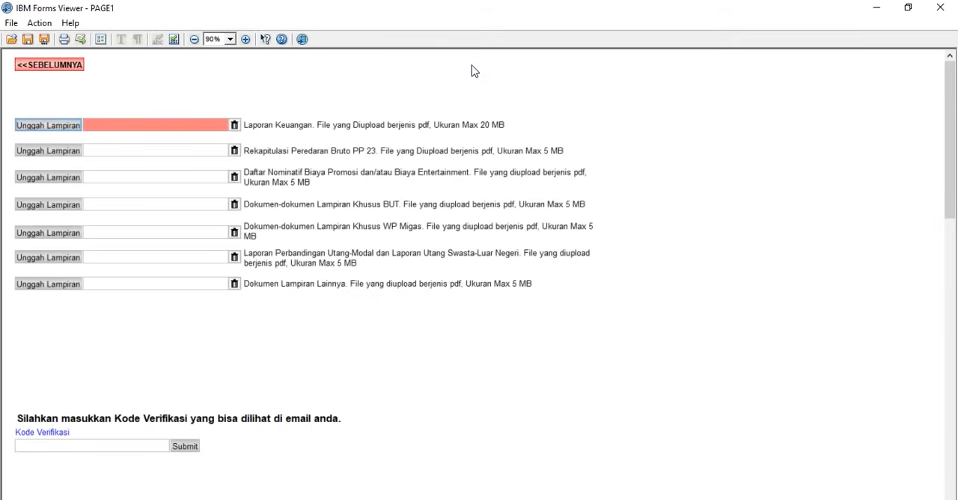
click(74, 128)
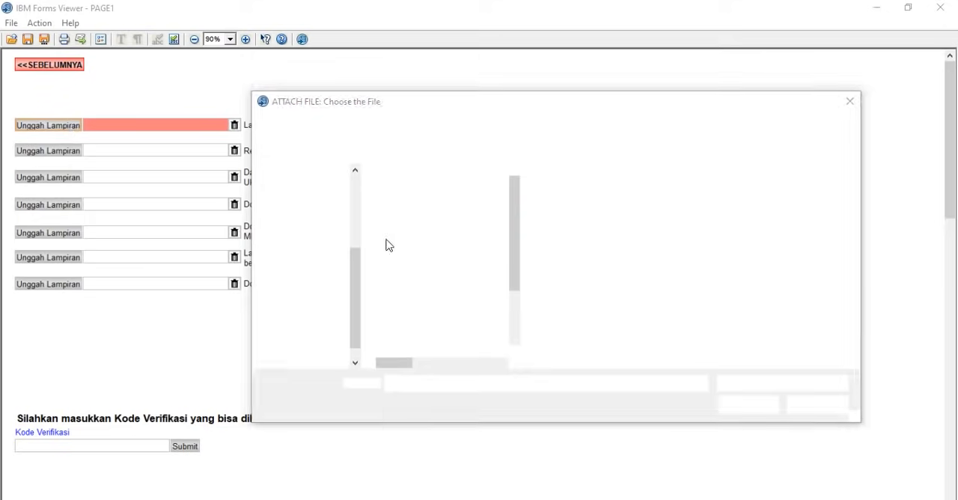
click(408, 194)
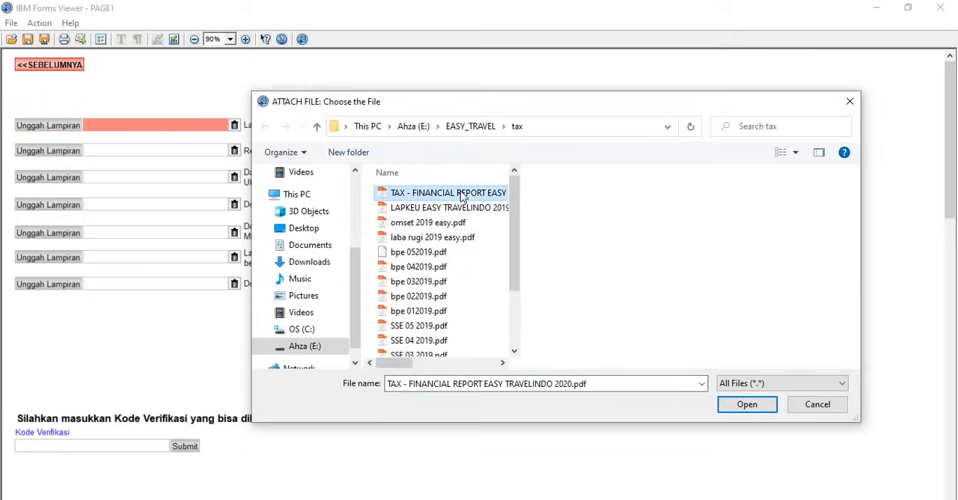
click(742, 406)
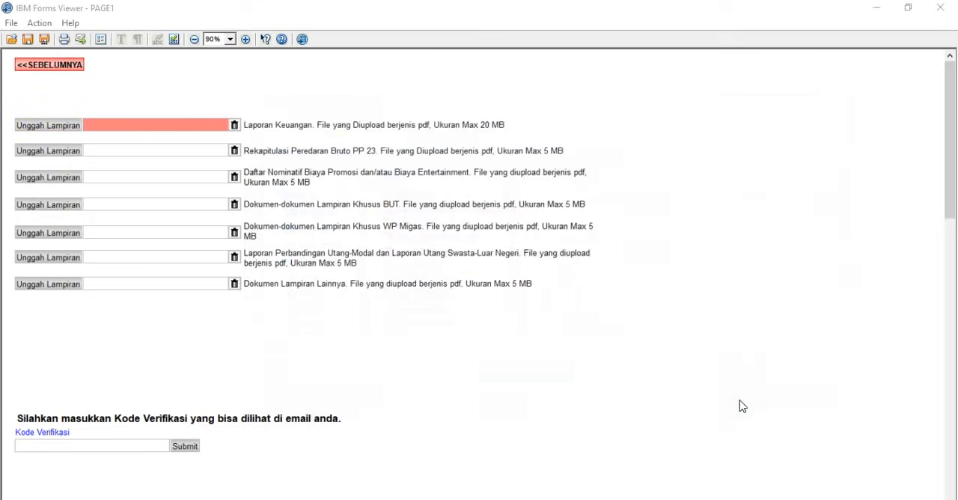
Step: Activate the Kode Verifikasi field for the emailed verification code
click(135, 447)
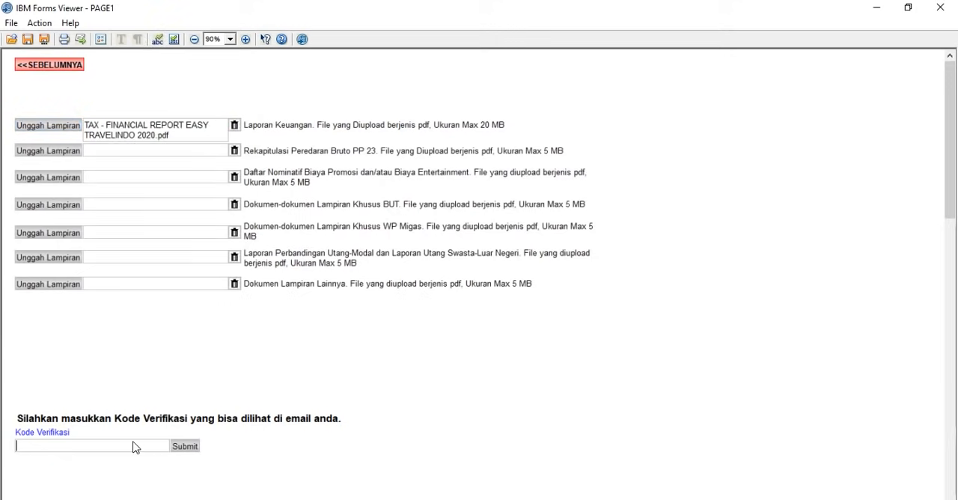